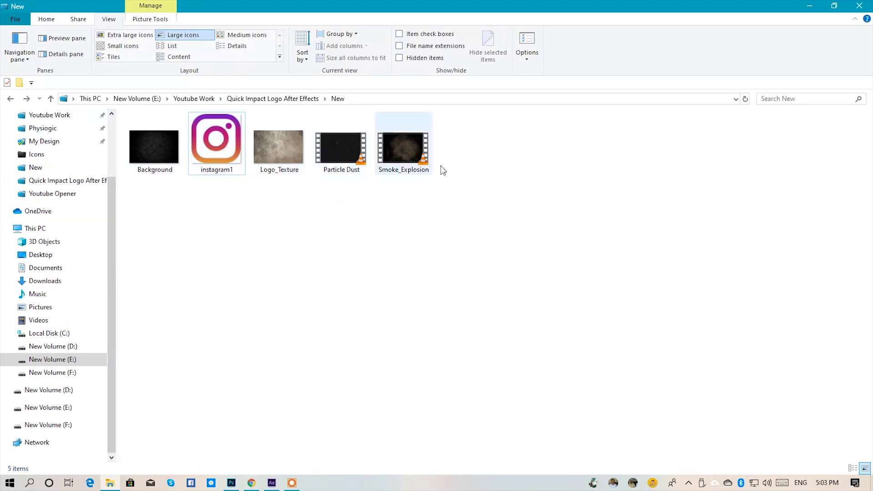
Step: Import Background.jpg, instagram1.png, Logo_Texture.jpg, Particle Dust.mp4 and Smoke_Explosion.mp4 into the Project panel
left_click_drag(484, 152, 64, 199)
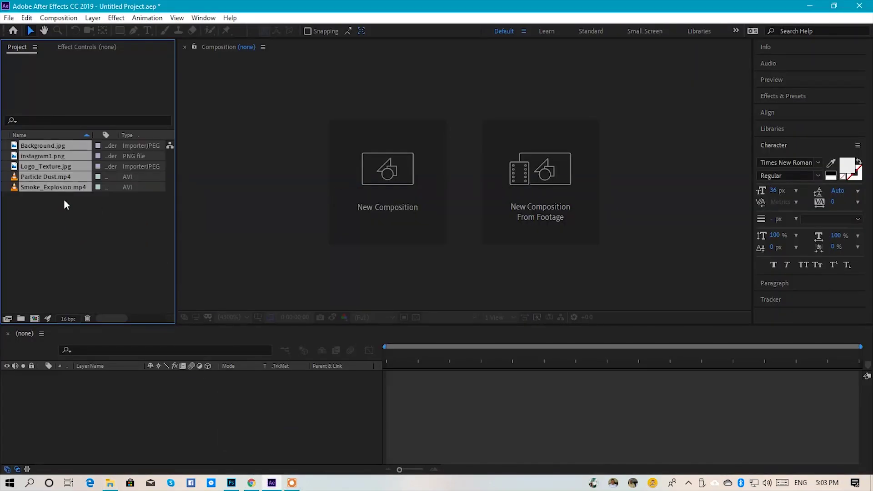
Step: Group the imported files into a new folder named Assets
key("ctrl+alt+shift+n")
type("Assets")
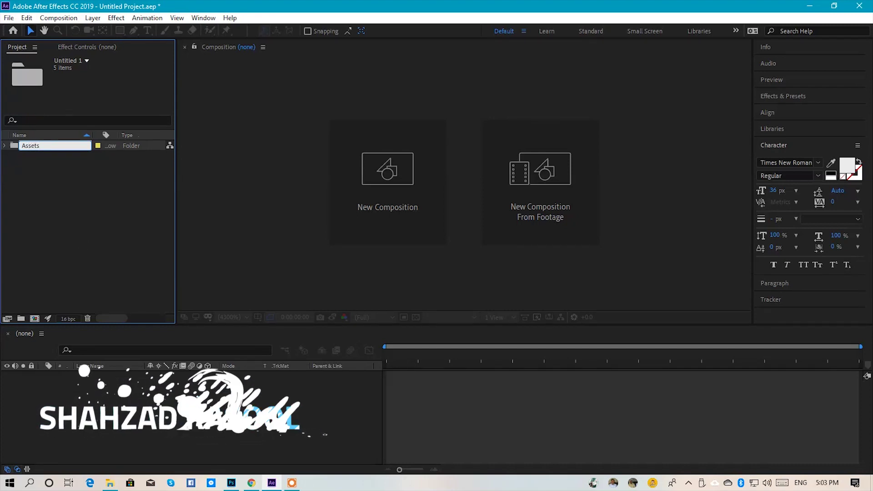
key("Return")
Step: Create a 1920×1080, 30 fps composition named Main_Comp
left_click(365, 198)
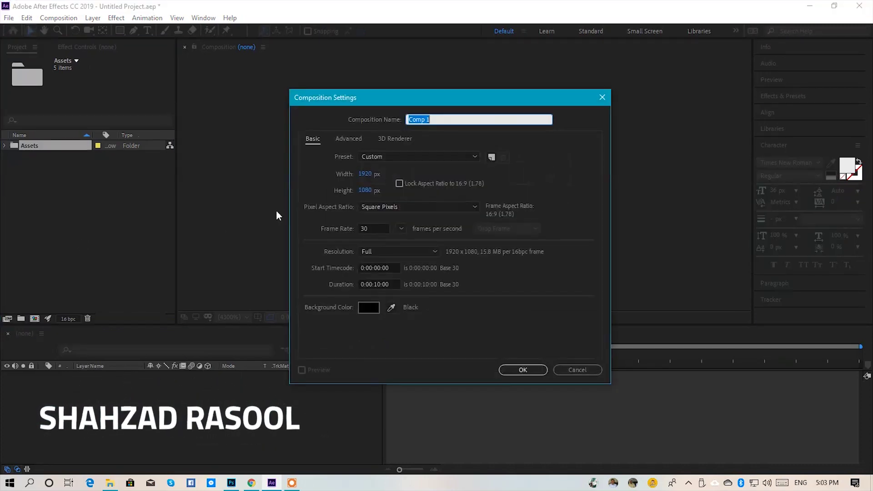
type("Main_Comp")
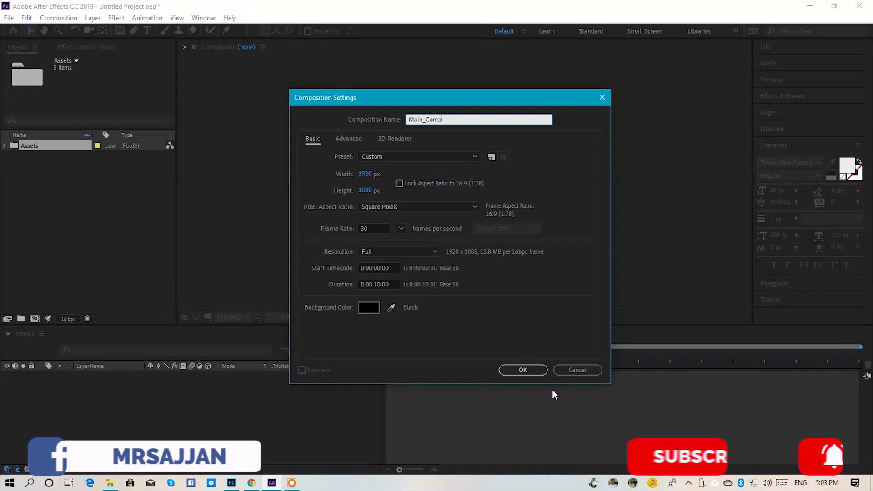
left_click(522, 370)
Step: Place Background.jpg in Main_Comp and resize it to fit the frame
left_click_drag(52, 156, 114, 399)
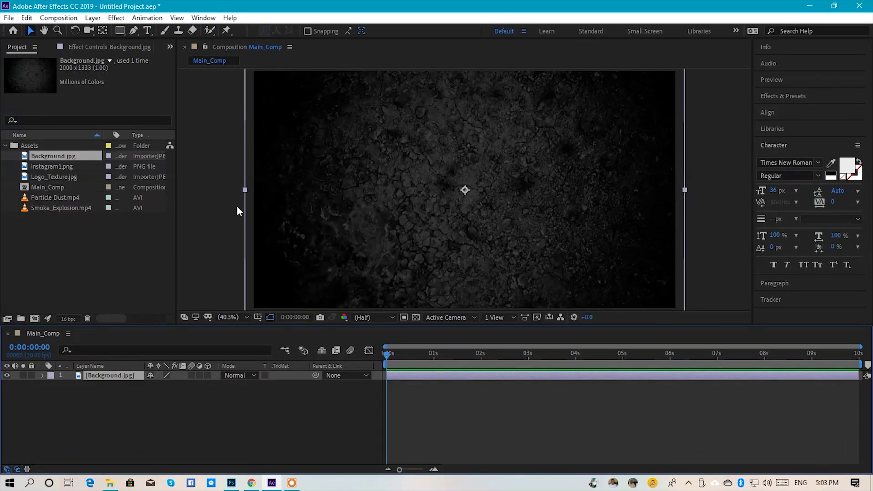
left_click_drag(246, 190, 252, 195)
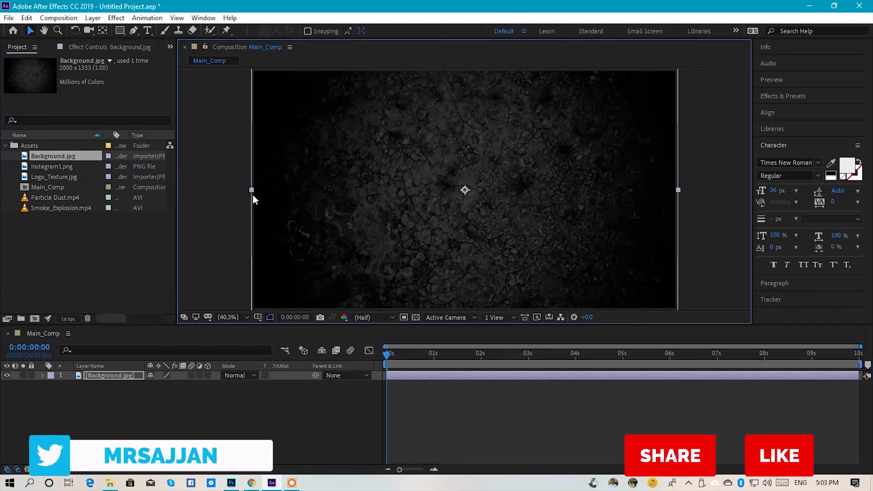
left_click(234, 208)
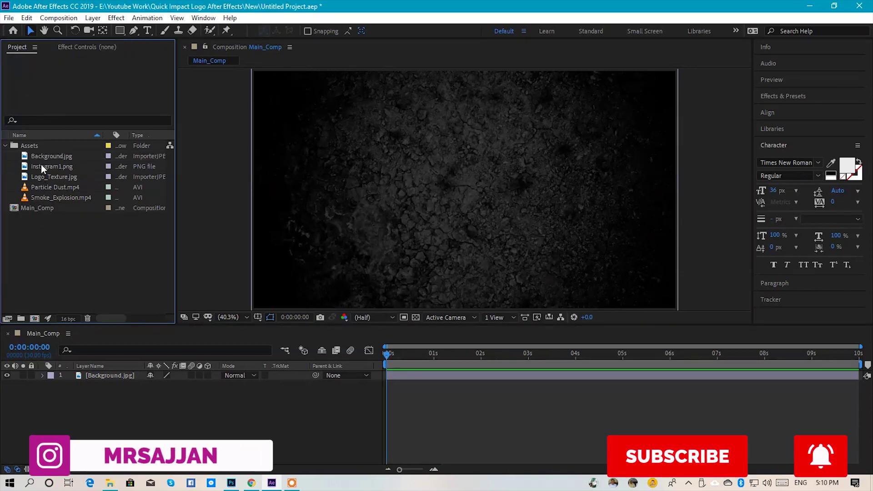
Step: Add instagram1.png above the background and set its Scale to 75%
left_click_drag(41, 166, 94, 373)
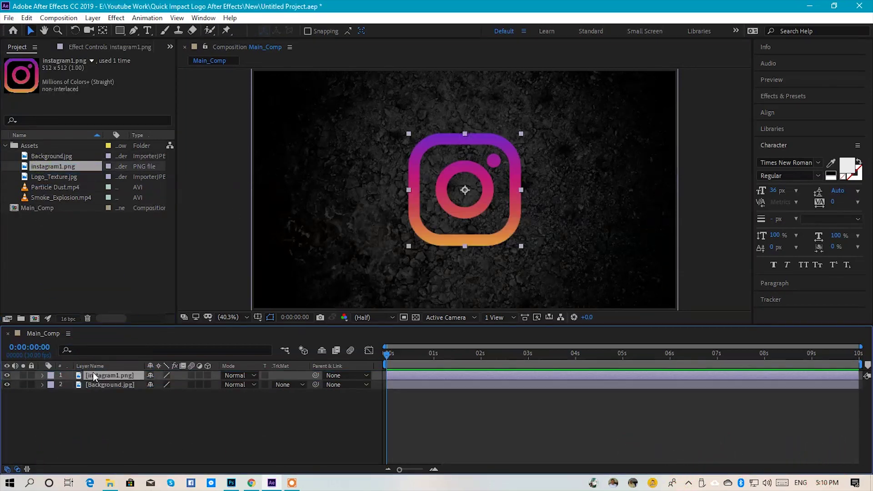
key("s")
left_click(181, 385)
type("75")
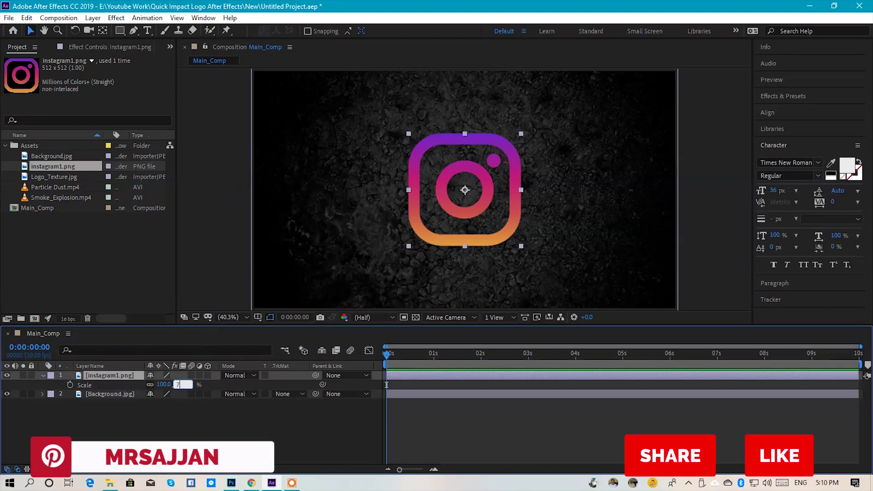
key("Return")
left_click(251, 408)
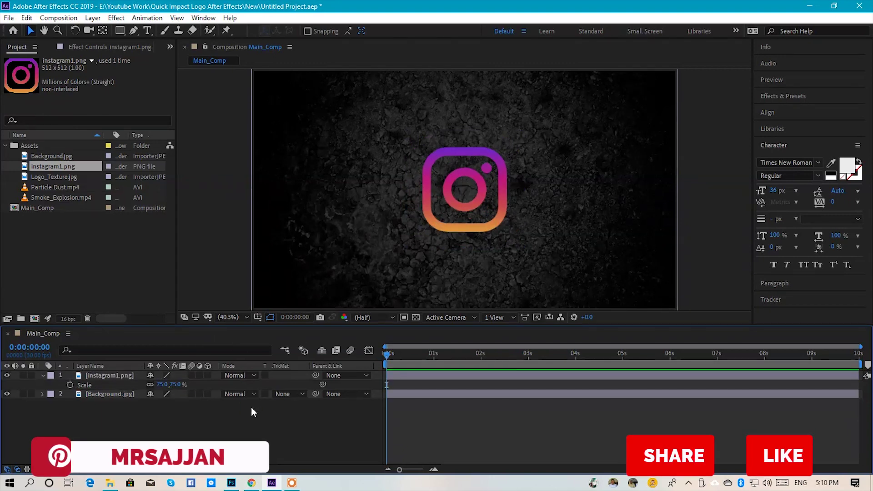
Step: Pre-compose the logo layer as Logo, moving all attributes into it
left_click(44, 376)
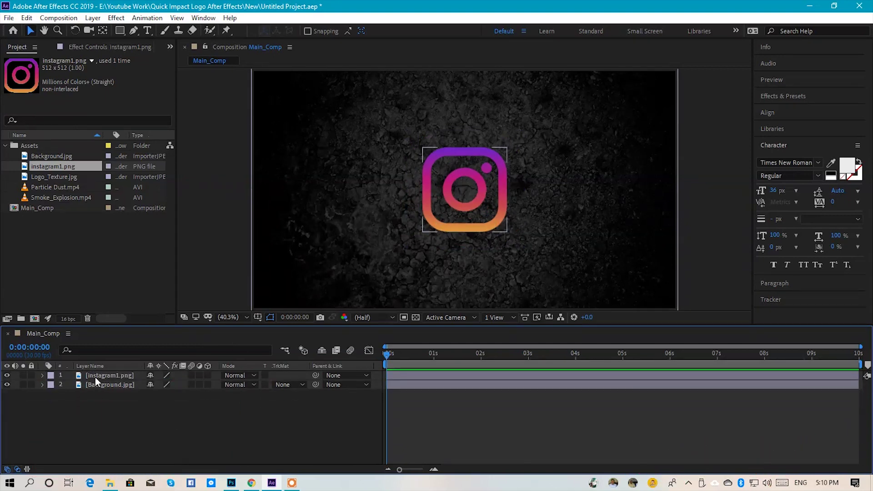
right_click(94, 378)
left_click(127, 327)
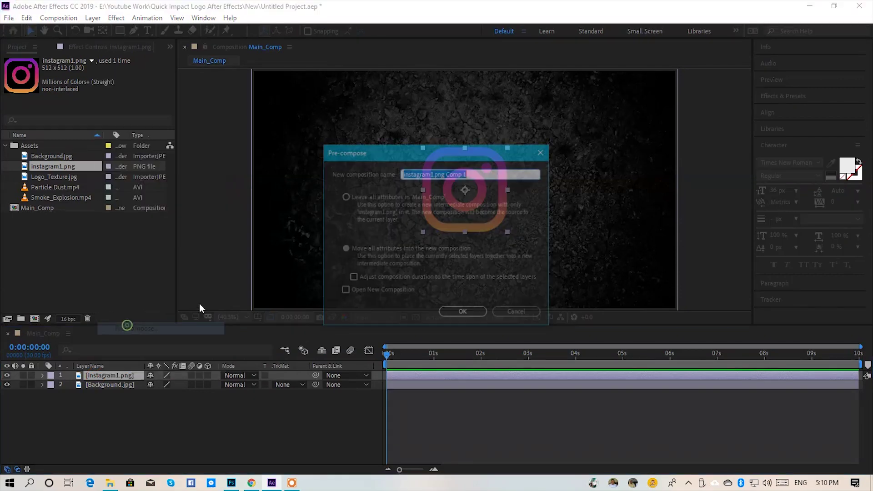
type("Logo")
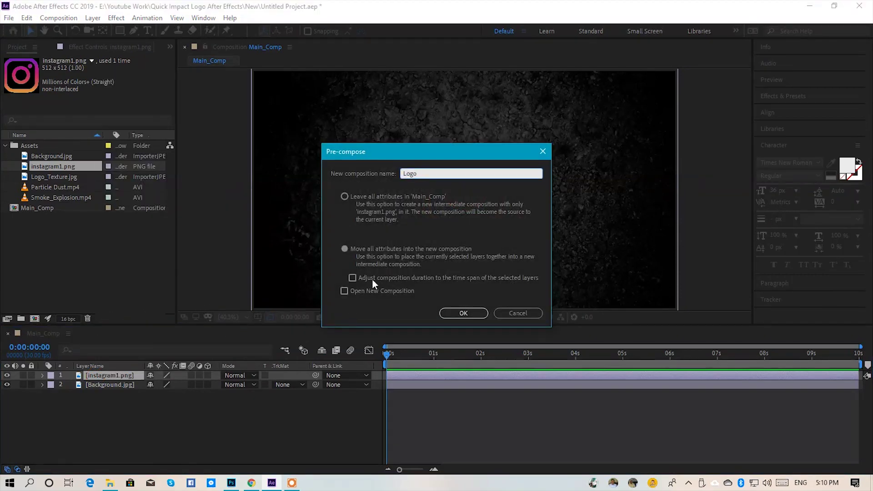
left_click(345, 250)
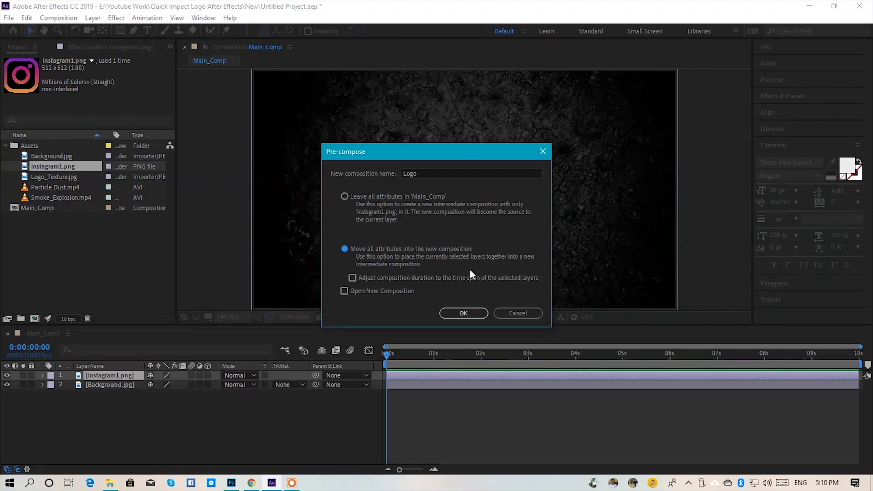
left_click(463, 312)
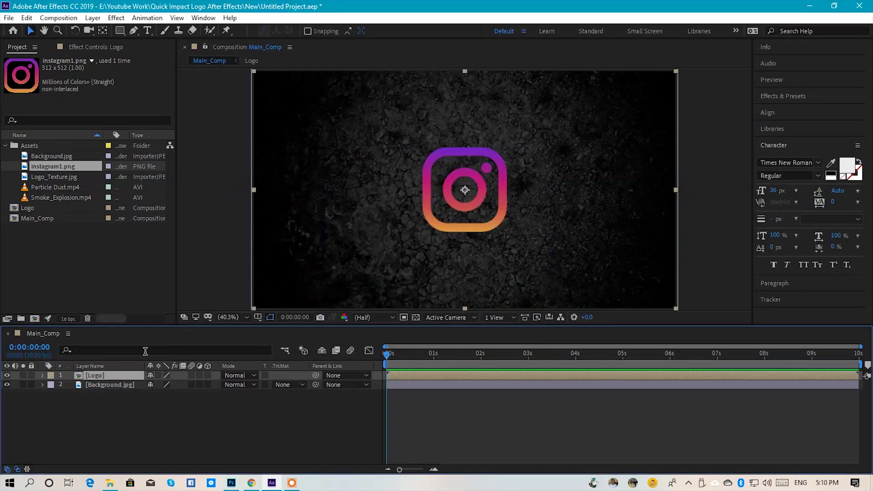
Step: Inside Logo, pre-compose instagram1.png as Logo_Fine and add Logo_Texture.jpg
double_click(104, 375)
left_click(128, 376)
right_click(128, 374)
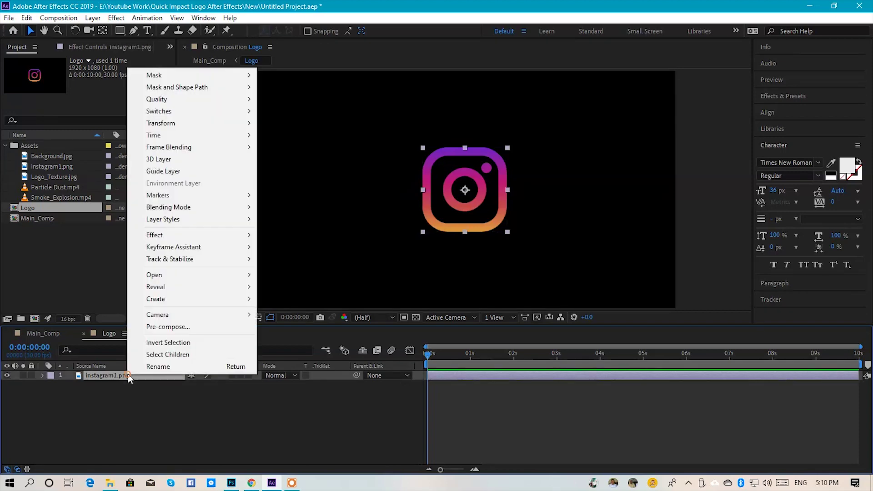
left_click(174, 328)
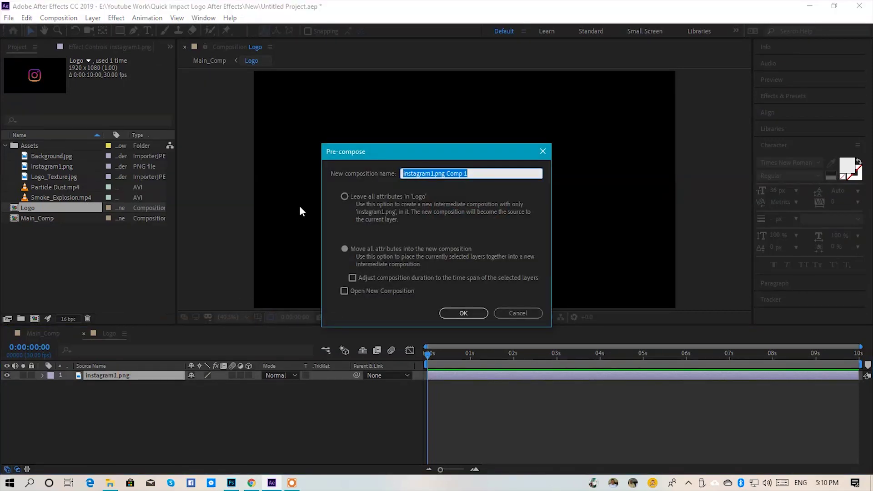
type("Logo_Fine")
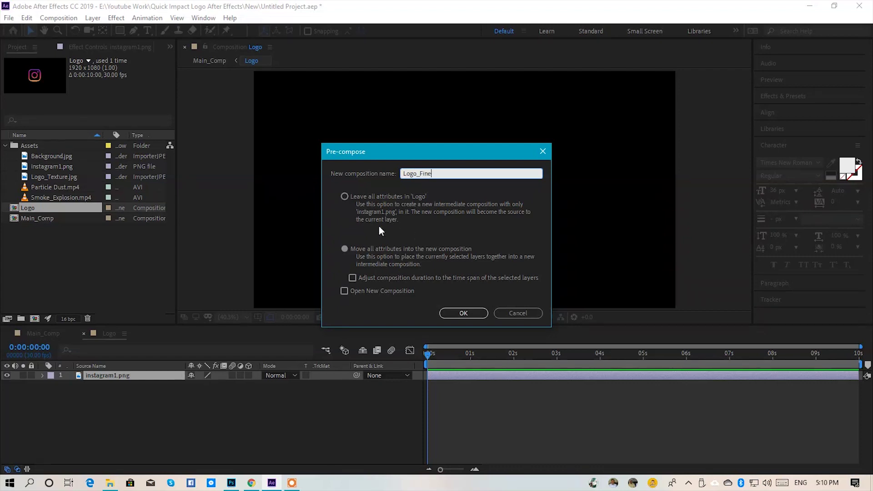
left_click(465, 318)
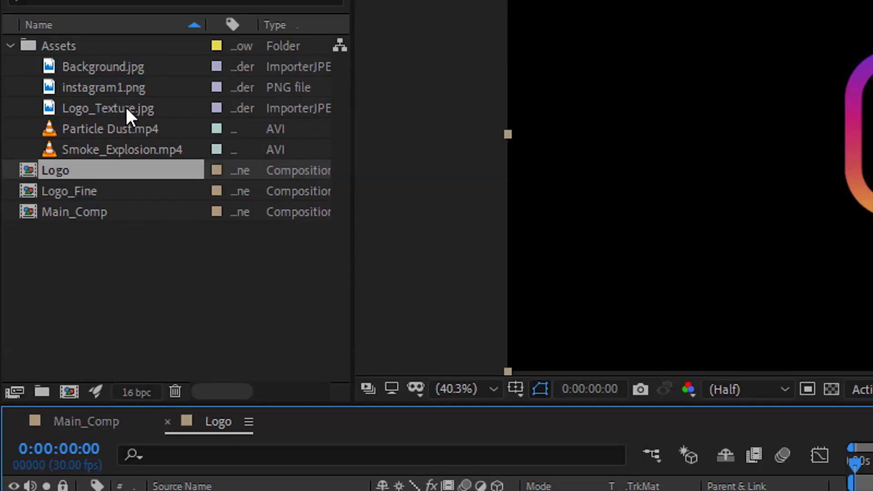
left_click_drag(62, 177, 108, 336)
Step: Place Logo_Texture.jpg under Logo_Fine and set its track matte to Alpha Matte
left_click_drag(216, 425, 230, 489)
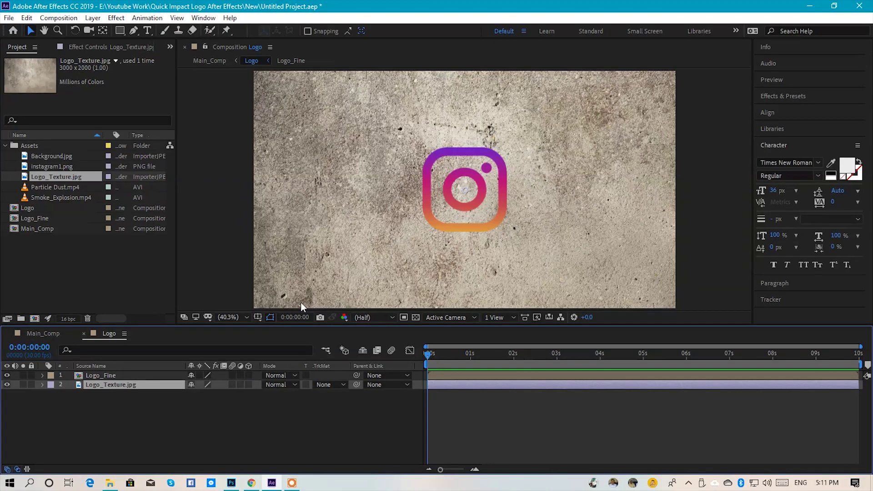
left_click(334, 384)
left_click(353, 411)
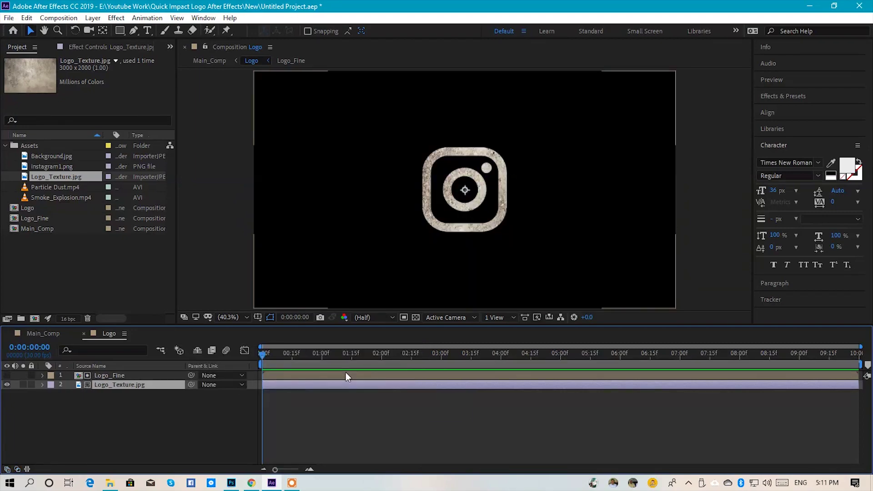
Step: Scale the texture layer down to fit around the logo
left_click_drag(169, 385, 154, 342)
key("comma")
key("comma")
key("comma")
key("comma")
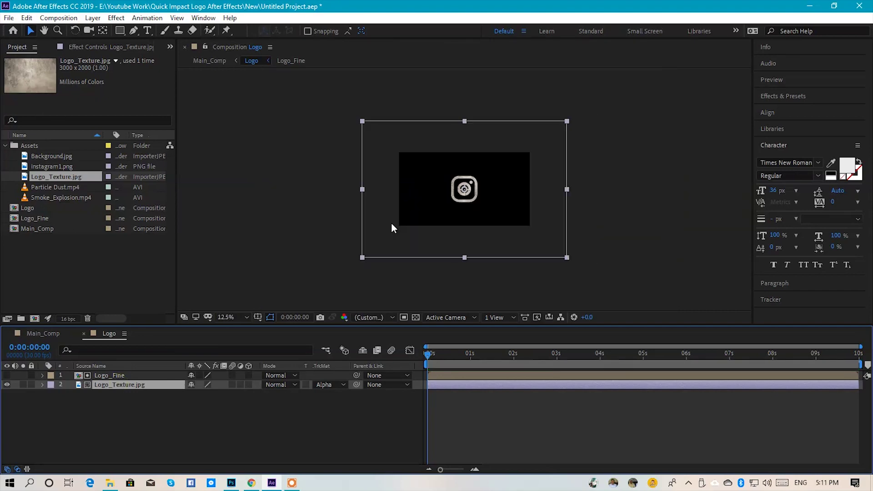
key("period")
key("period")
left_click_drag(260, 189, 423, 202)
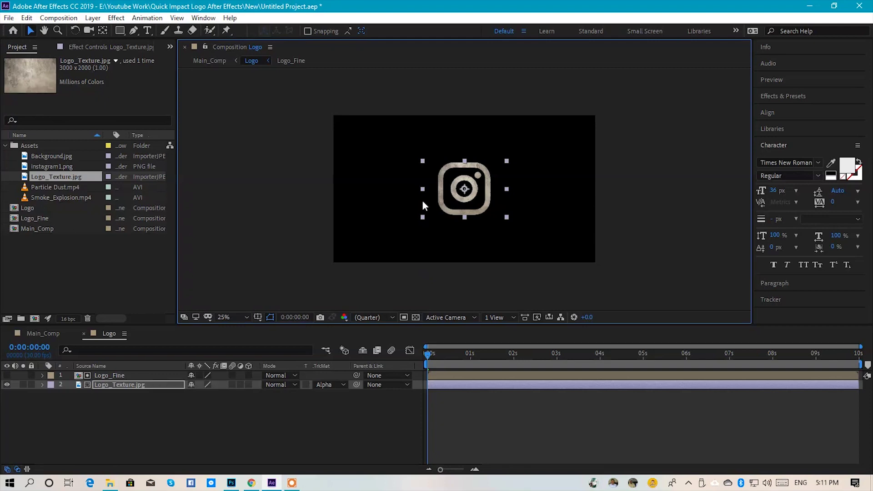
key("period")
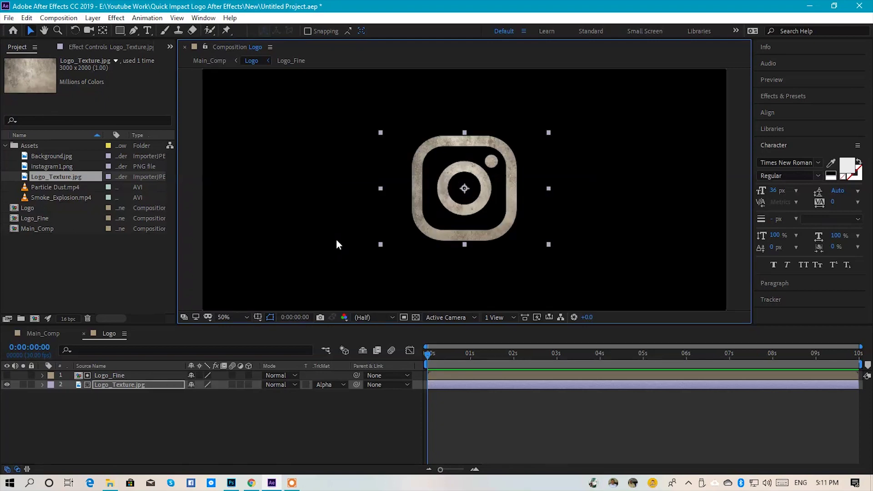
Step: Add an adjustment layer named 'Displacment' to the Logo comp
right_click(143, 413)
mouse_move(236, 295)
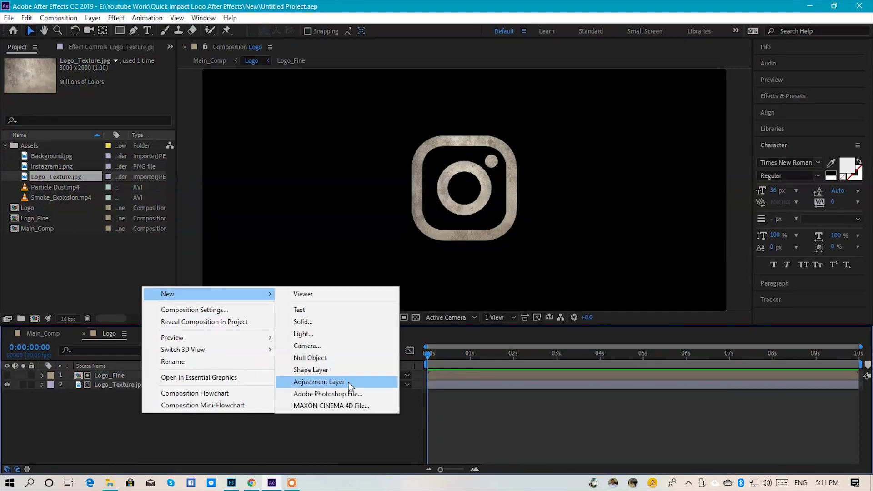
left_click(348, 381)
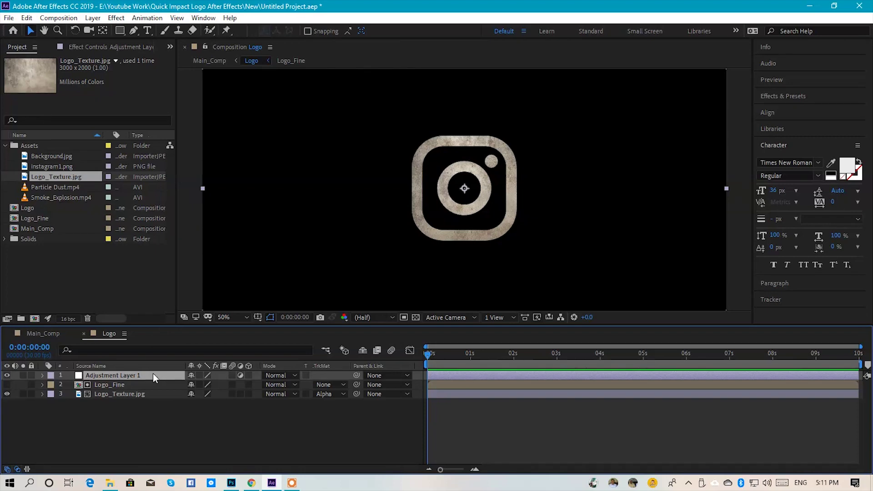
key("Return")
type("Displ")
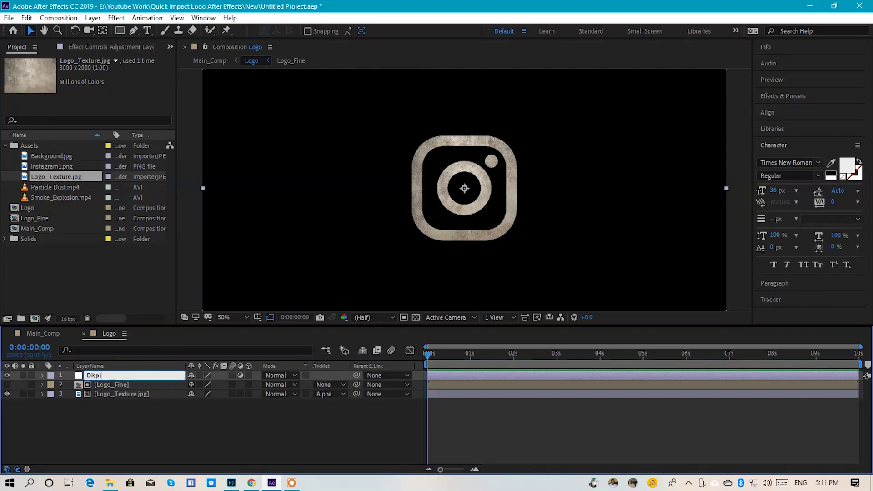
type("acment")
Step: Set Logo_Fine's blending mode to Multiply and reselect the displacement layer
left_click(155, 385)
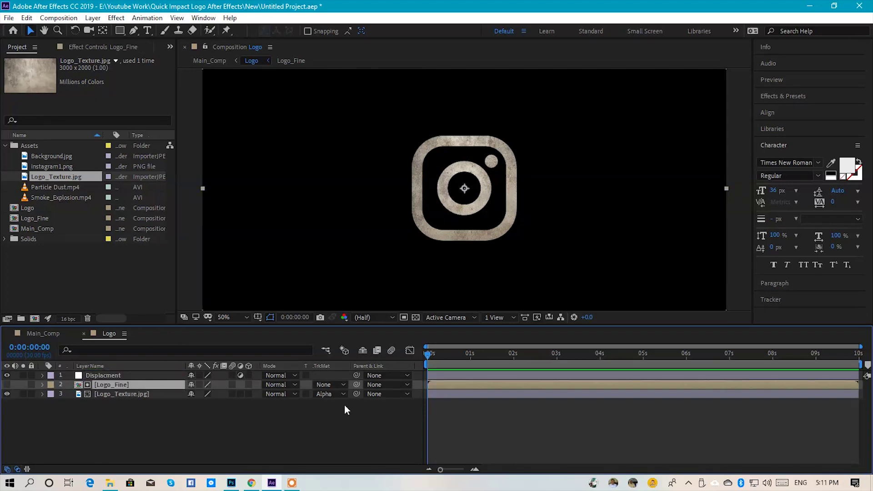
left_click(292, 386)
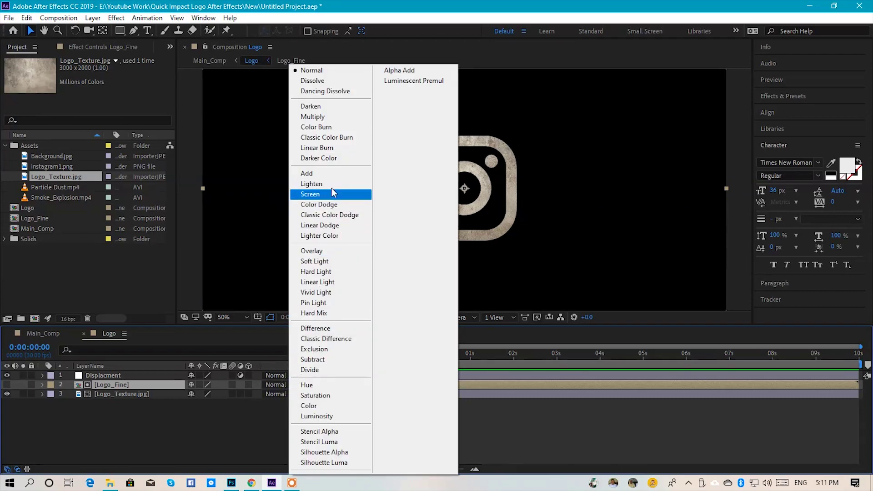
left_click(329, 117)
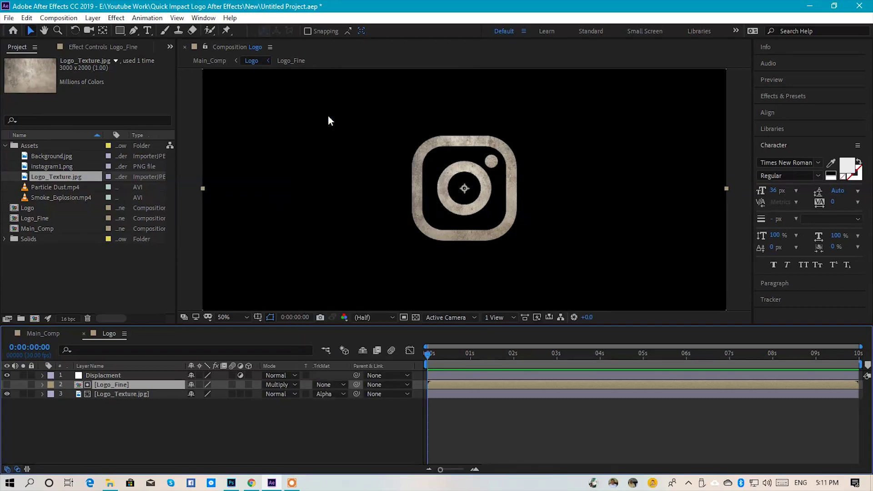
left_click(146, 376)
key("ctrl+space")
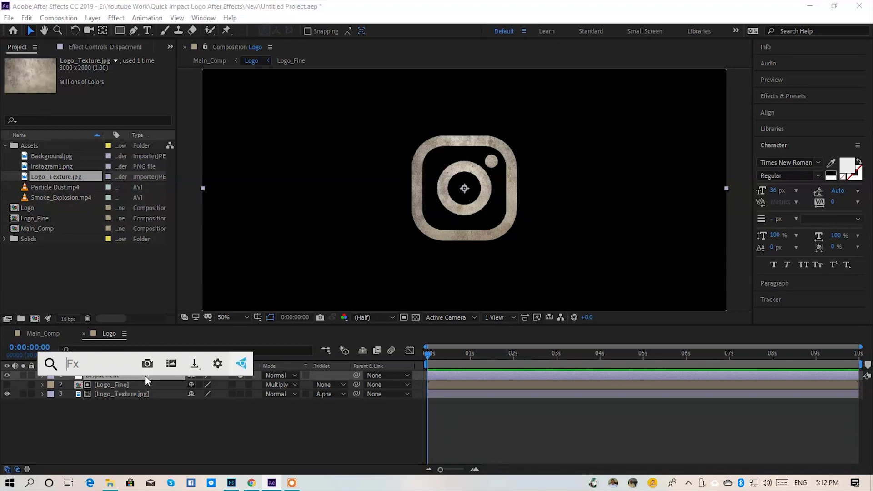
Step: Apply Turbulent Displace to the displacement layer with Amount 40 and Size 3
type("turb")
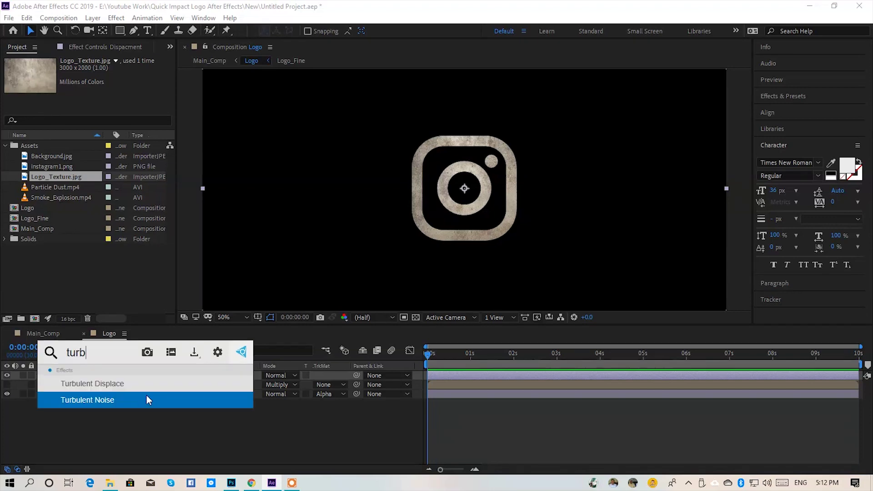
left_click(146, 386)
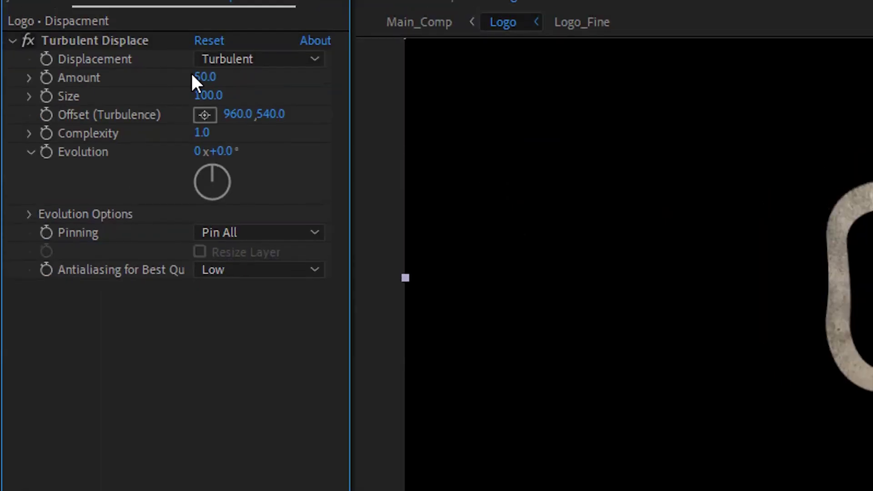
left_click(103, 88)
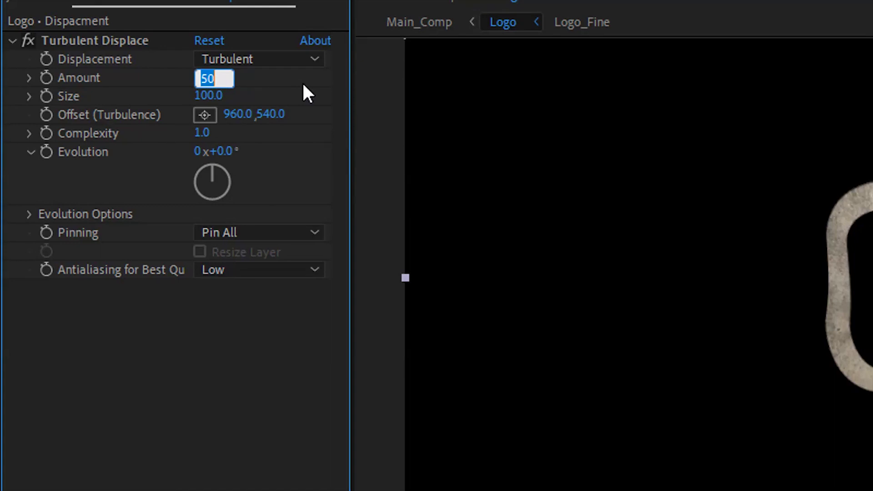
type("40")
key("Tab")
type("3")
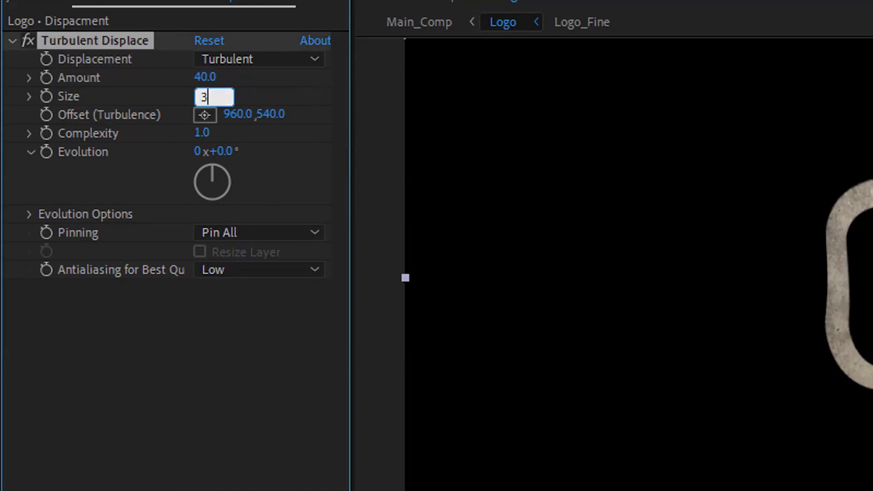
key("Return")
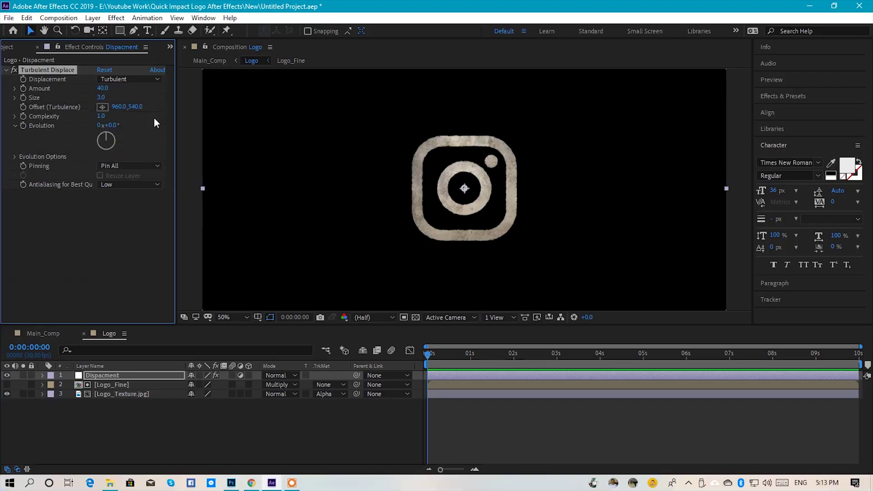
key("ctrl+Down")
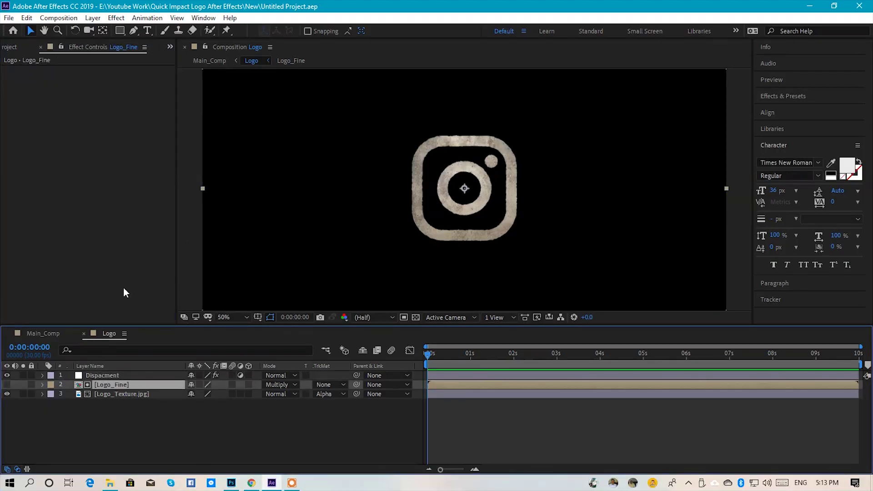
Step: Apply Gradient Wipe to Logo_Fine using Logo_Texture.jpg as the gradient layer
key("ctrl+space")
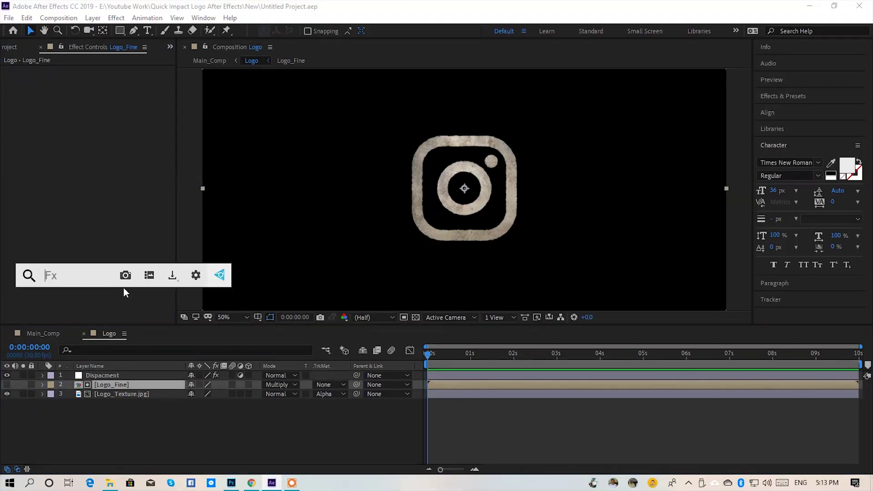
type("gradi")
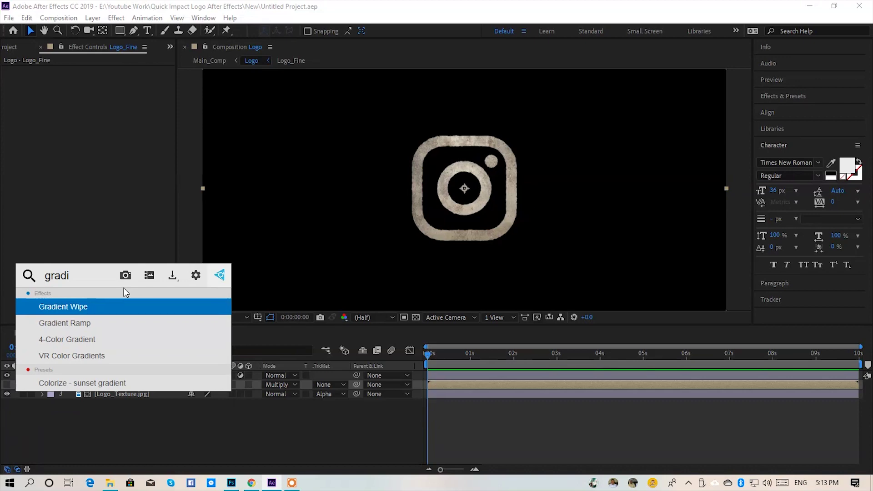
key("Return")
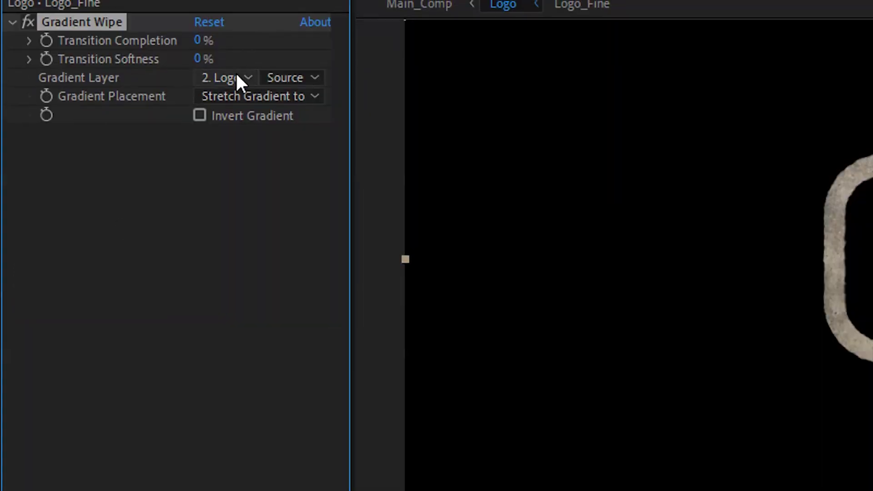
left_click(236, 75)
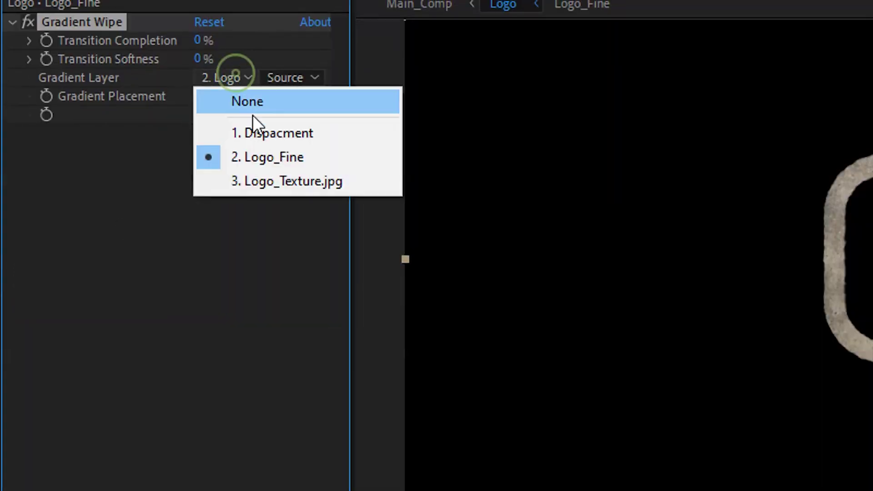
left_click(274, 181)
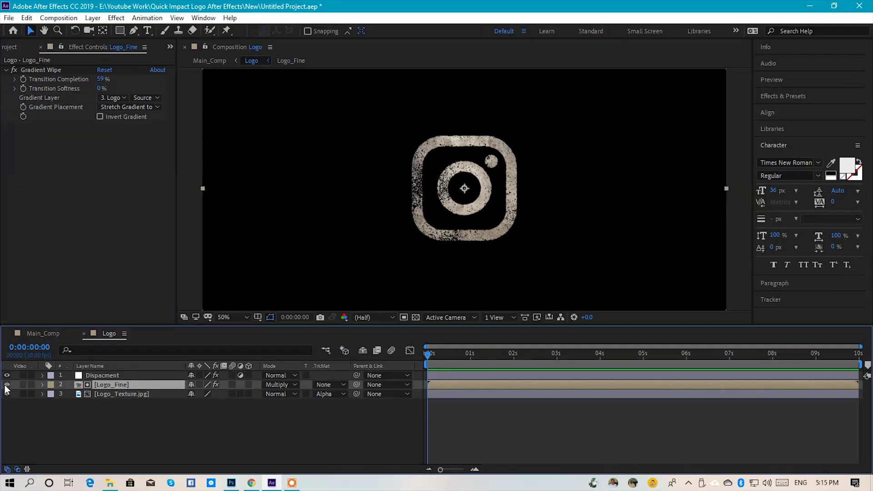
Step: Make Logo_Fine visible and set Transition Completion to 45%
left_click(7, 384)
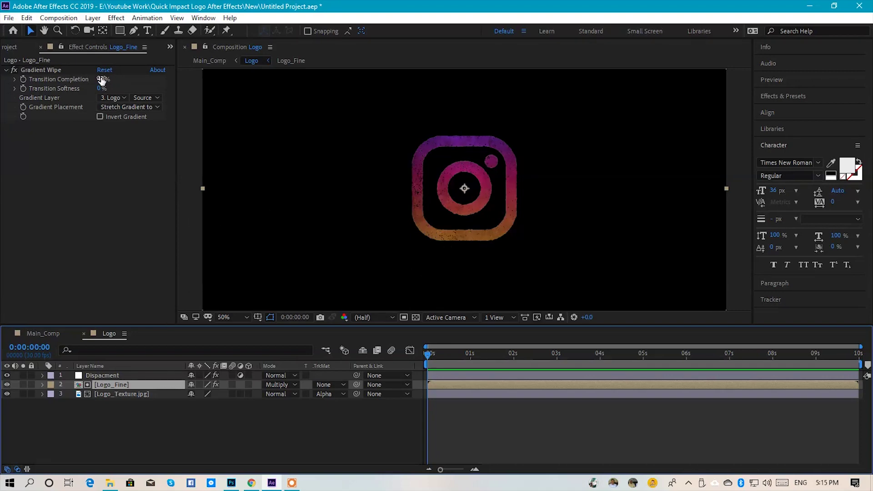
left_click_drag(101, 79, 104, 89)
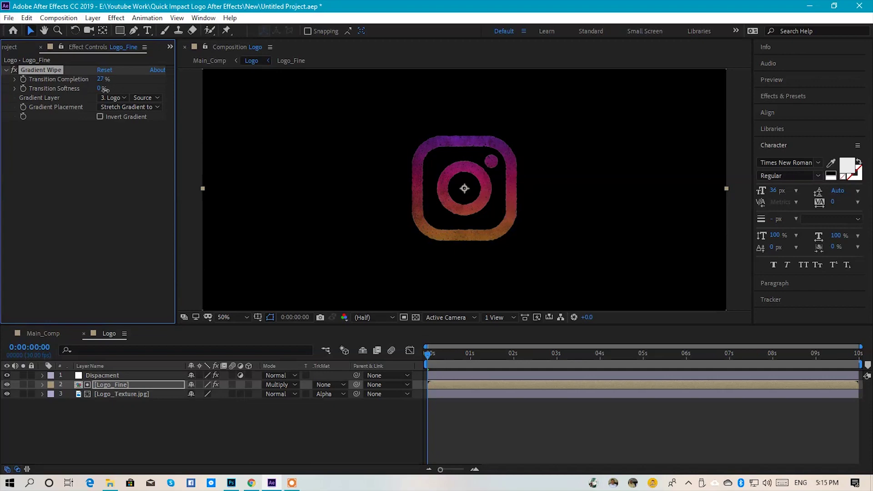
left_click(100, 78)
key("Return")
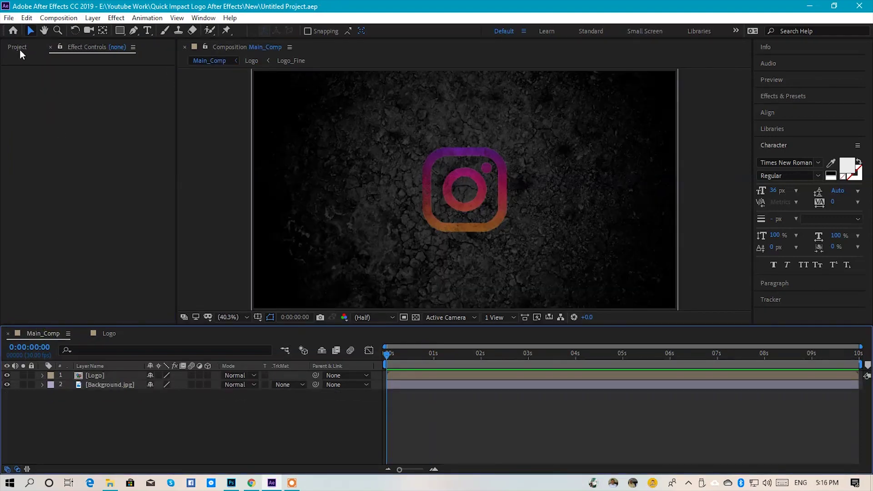
left_click(20, 50)
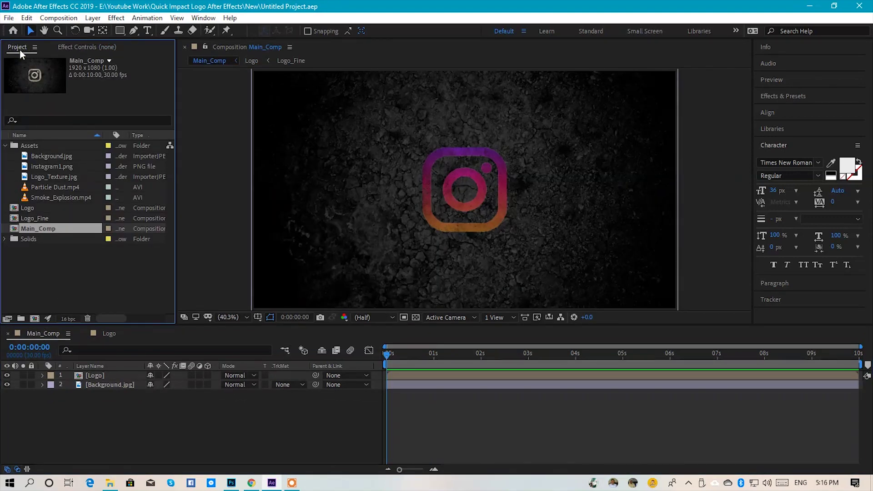
Step: Make the Logo and Background.jpg layers 3D and reveal the Logo's Position
left_click(103, 376)
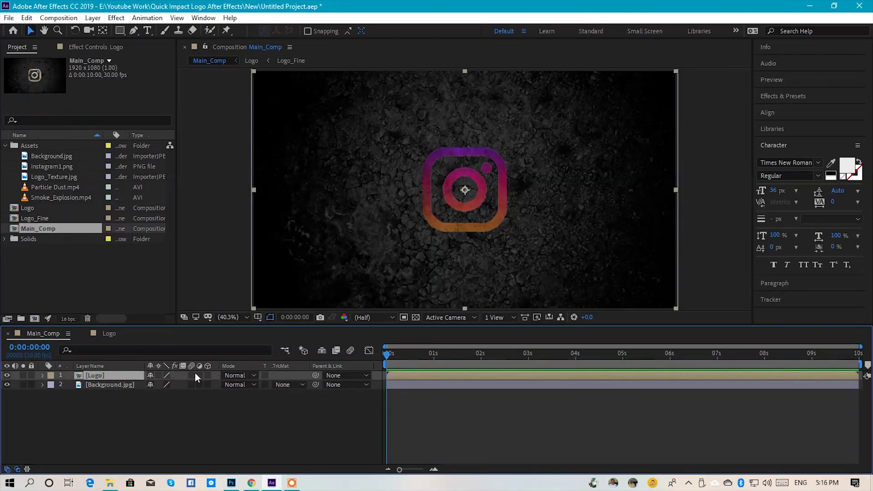
left_click(207, 376)
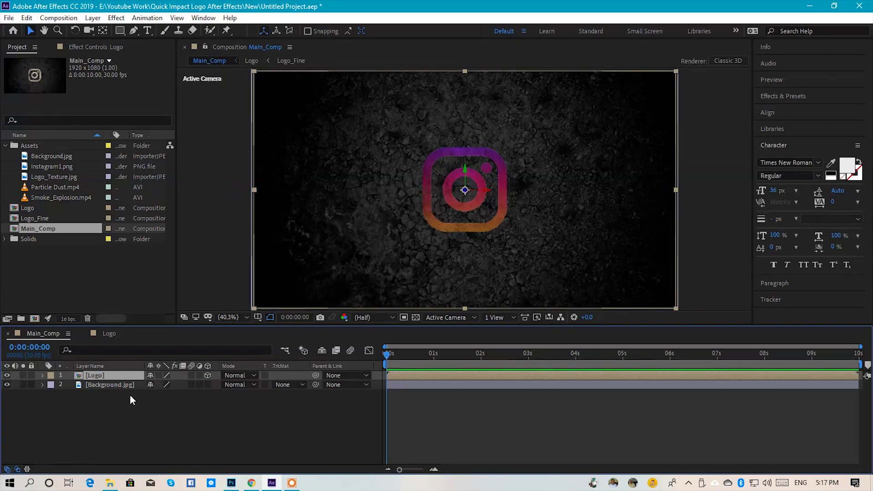
left_click(207, 385)
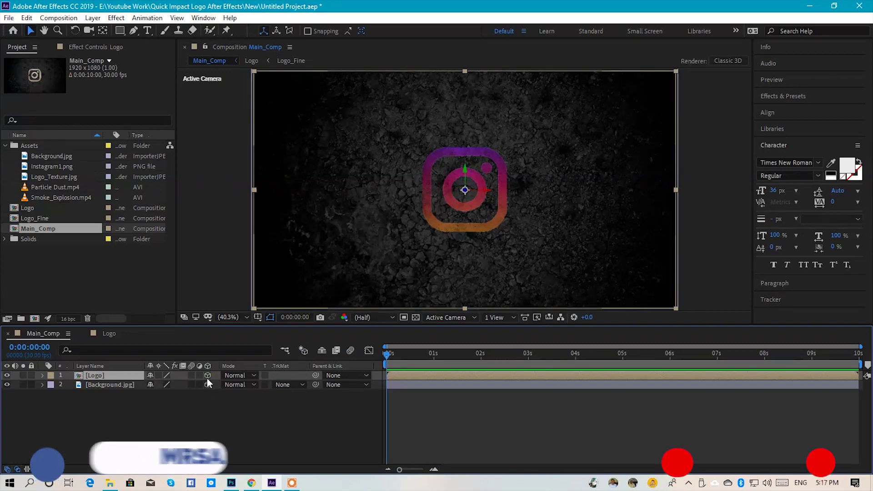
left_click(194, 415)
left_click(111, 376)
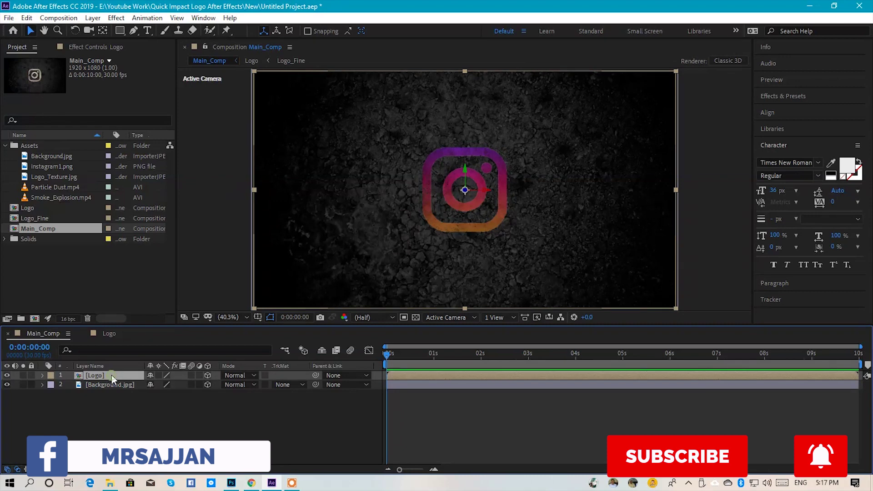
key("p")
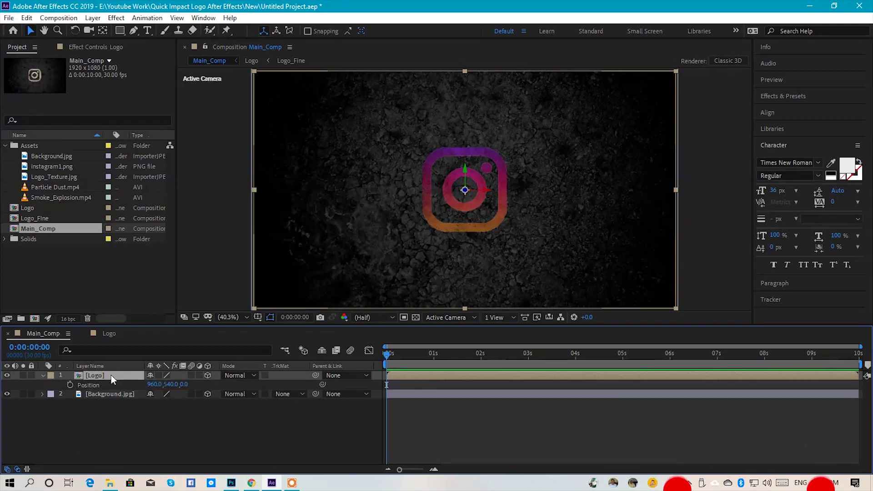
Step: Keyframe the Logo's Position from Z -2600 at frame 0 to 960,540,0 later
left_click_drag(399, 470, 414, 477)
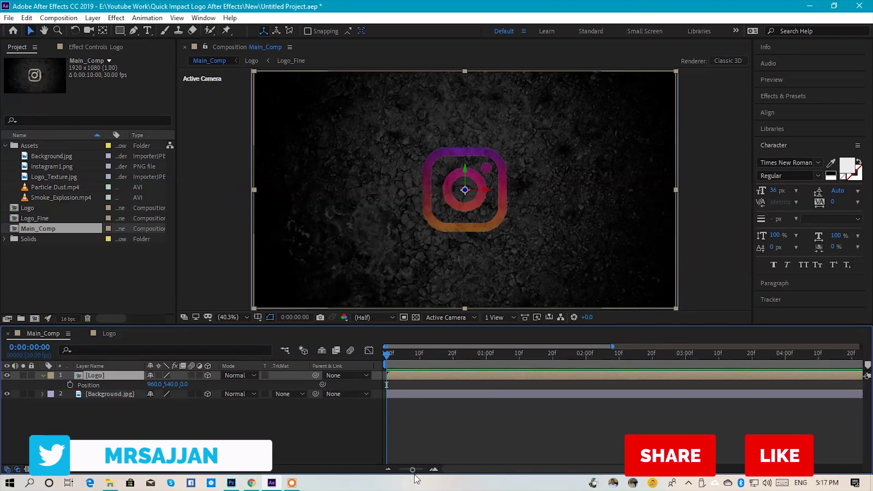
left_click(486, 353)
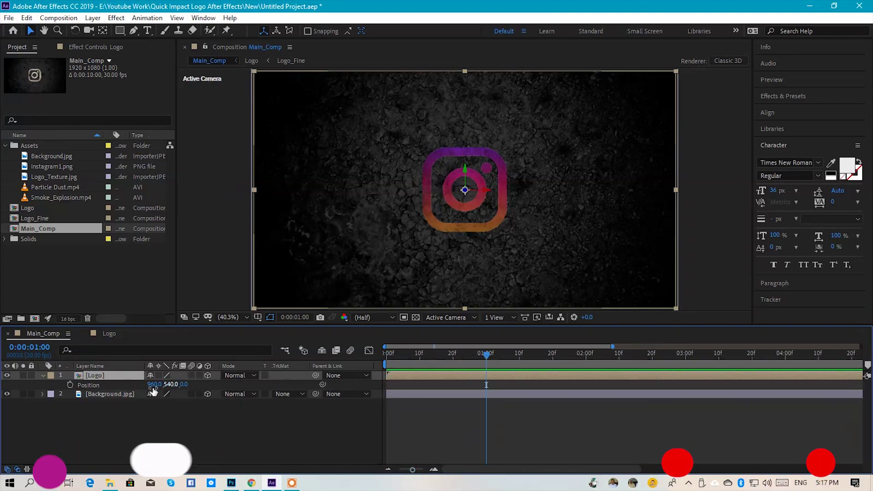
left_click(66, 384)
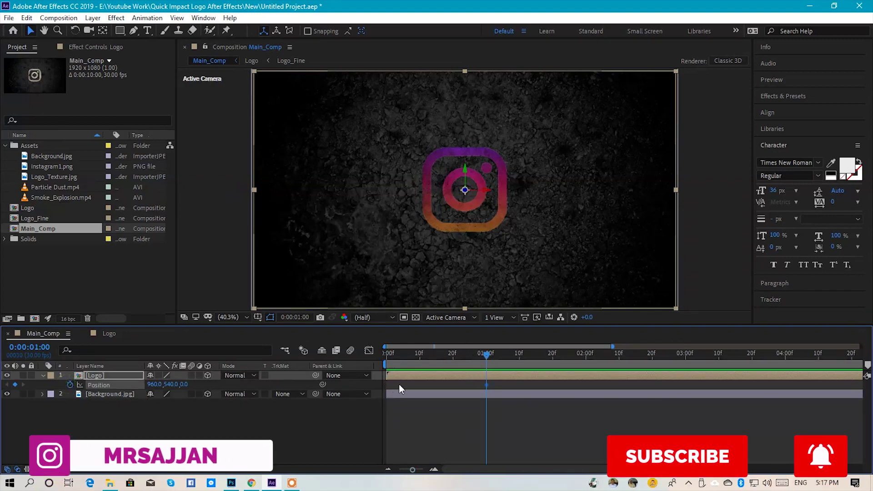
key("Home")
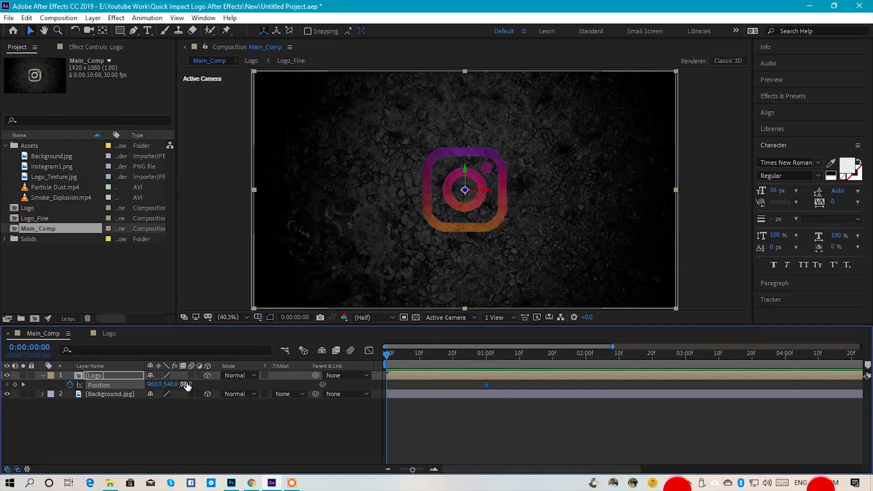
mouse_move(187, 385)
left_mouse_down()
mouse_move(172, 406)
mouse_move(192, 385)
left_mouse_up()
left_click(191, 384)
type("-2600")
key("Return")
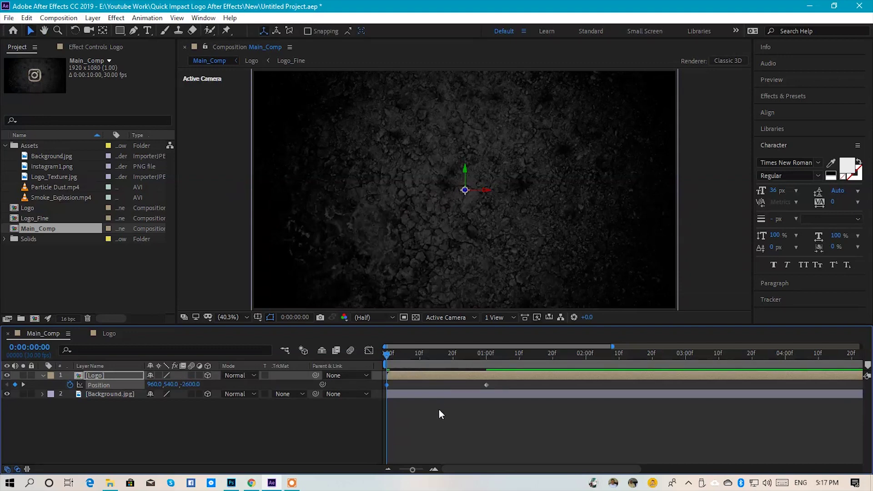
Step: Preview the fly-in and inspect the Position keyframes in the speed graph
key("space")
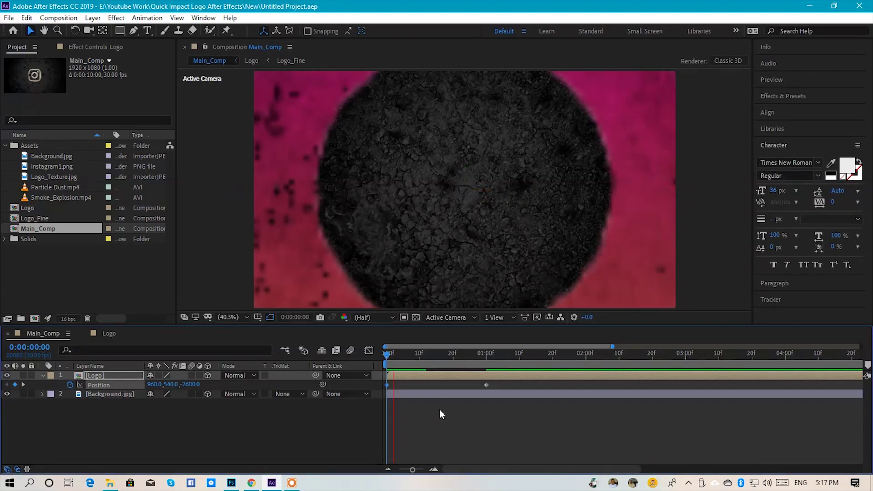
key("space")
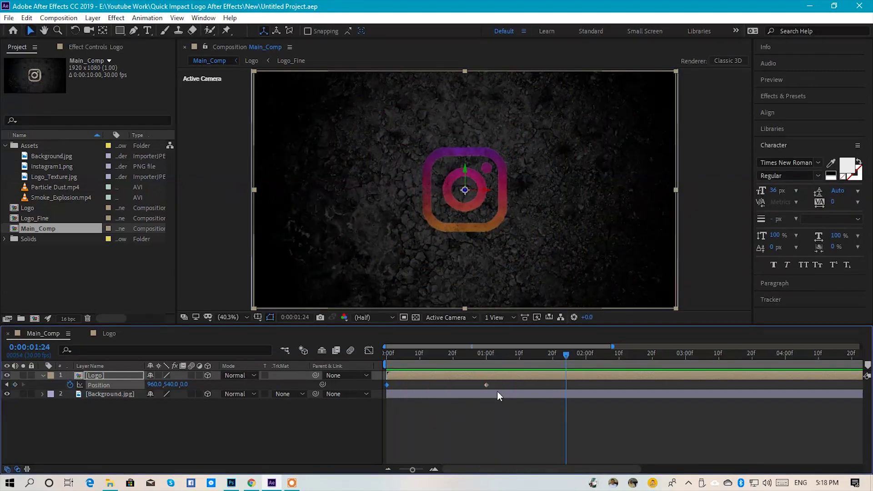
left_click_drag(504, 385, 391, 402)
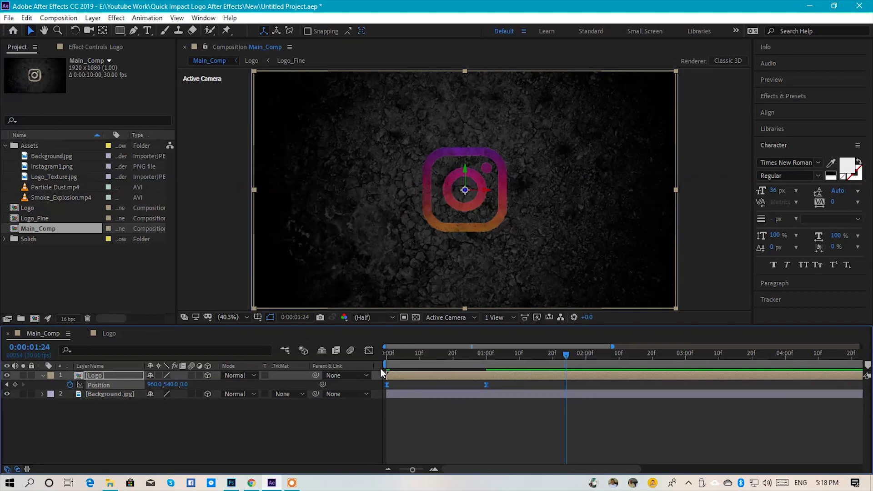
left_click(370, 356)
left_click_drag(528, 417, 436, 439)
left_click(369, 351)
Step: Move the end Position keyframe to 20 frames and preview the fly-in
key("Home")
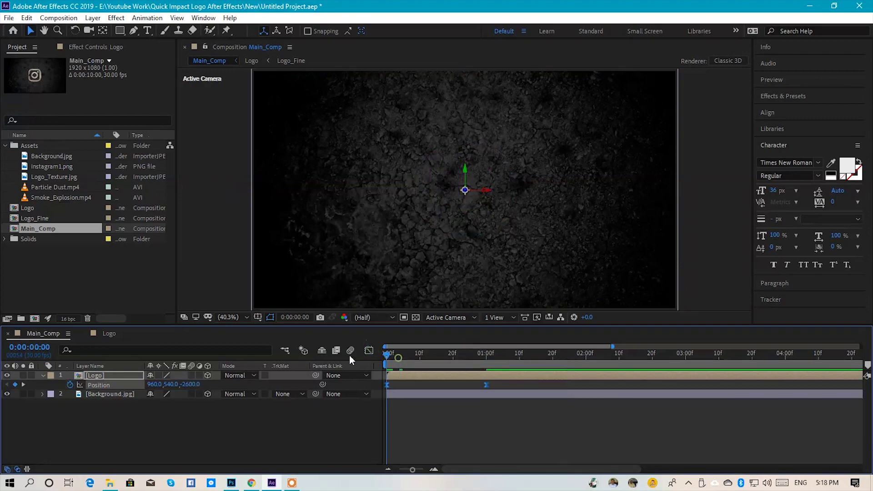
key("space")
left_click_drag(411, 362, 453, 391)
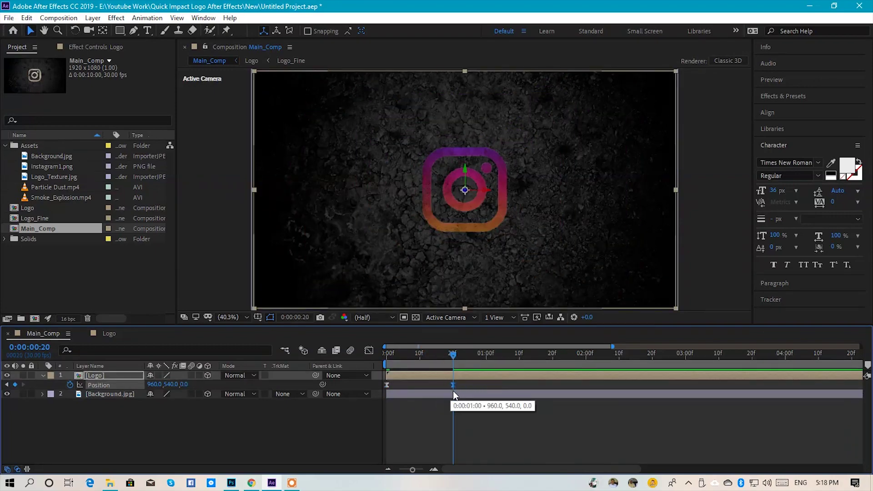
left_click(396, 355)
key("space")
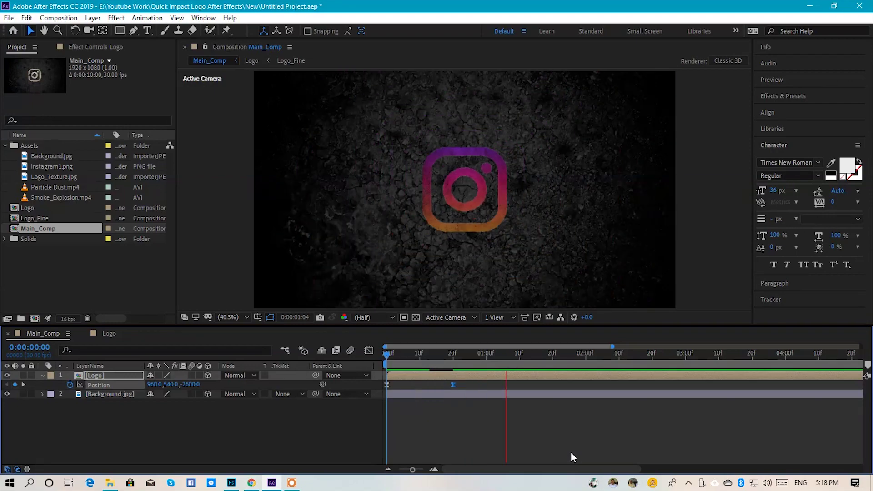
key("space")
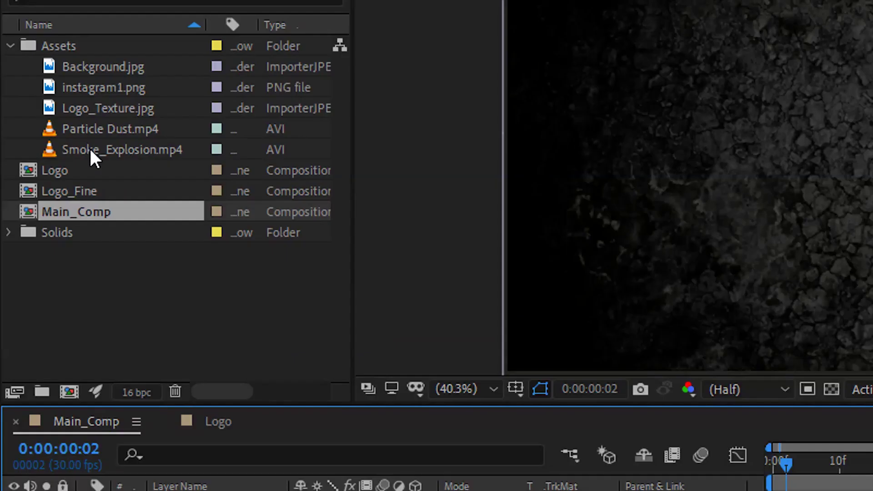
Step: Place Smoke_Explosion.mp4 between Logo and Background.jpg in Lighten mode
left_click(45, 198)
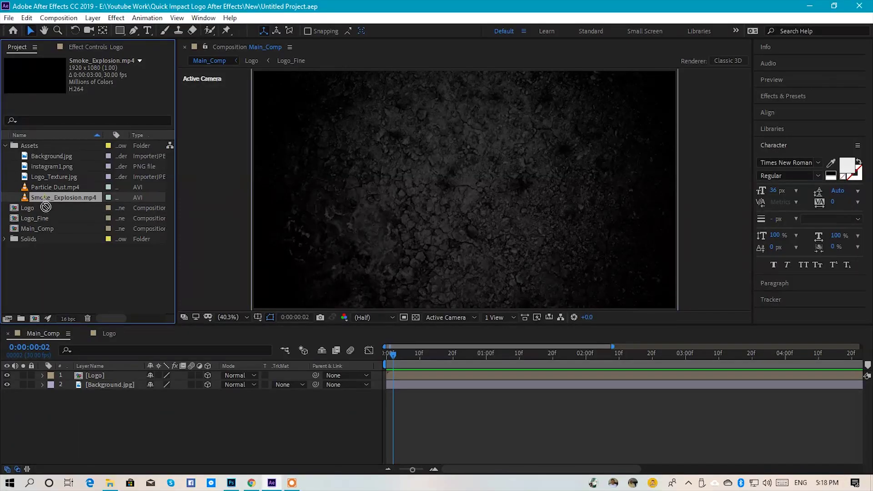
left_click_drag(89, 150, 212, 490)
left_click_drag(105, 389, 103, 378)
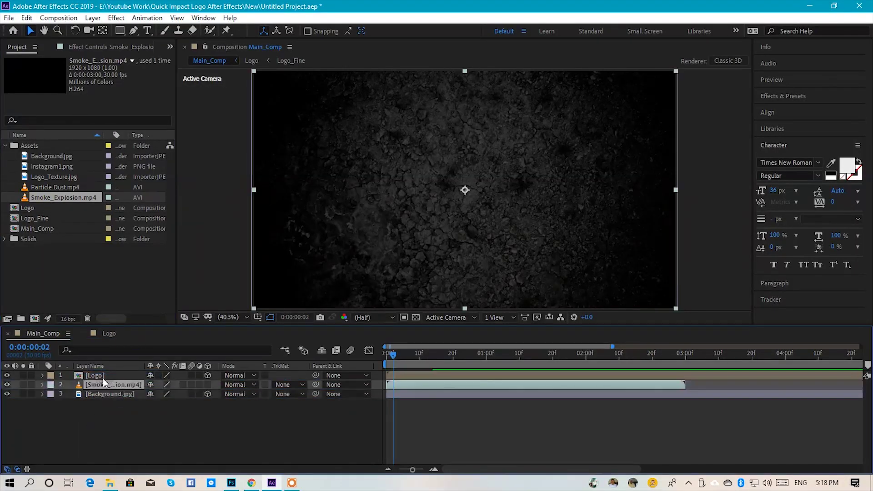
left_click(237, 385)
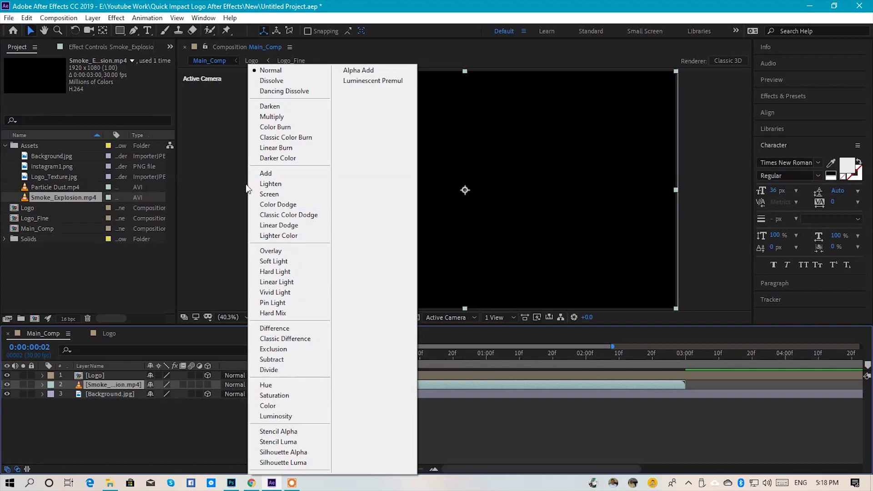
left_click(263, 184)
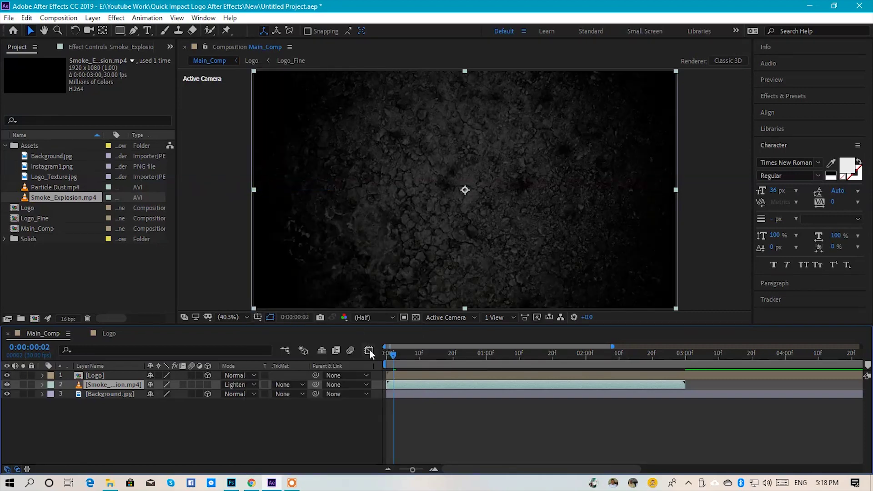
Step: Shift the smoke clip to start at about 10 frames and preview the timing
left_click_drag(413, 469, 417, 470)
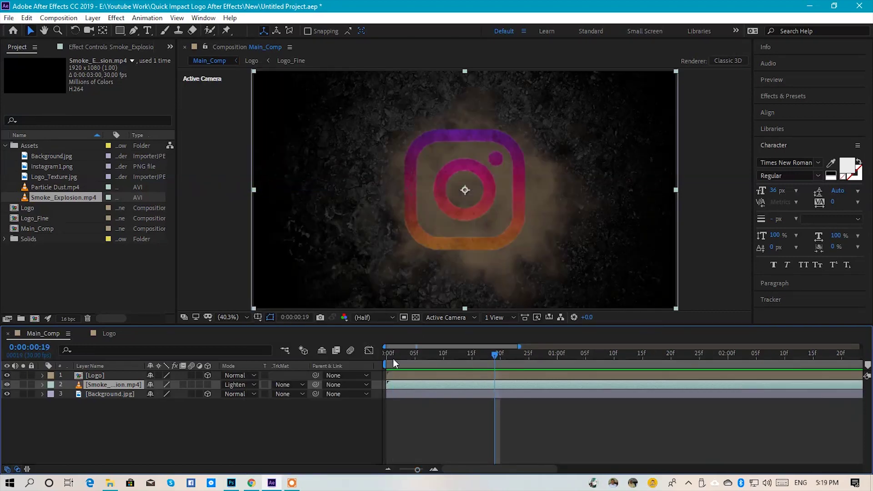
left_click(391, 360)
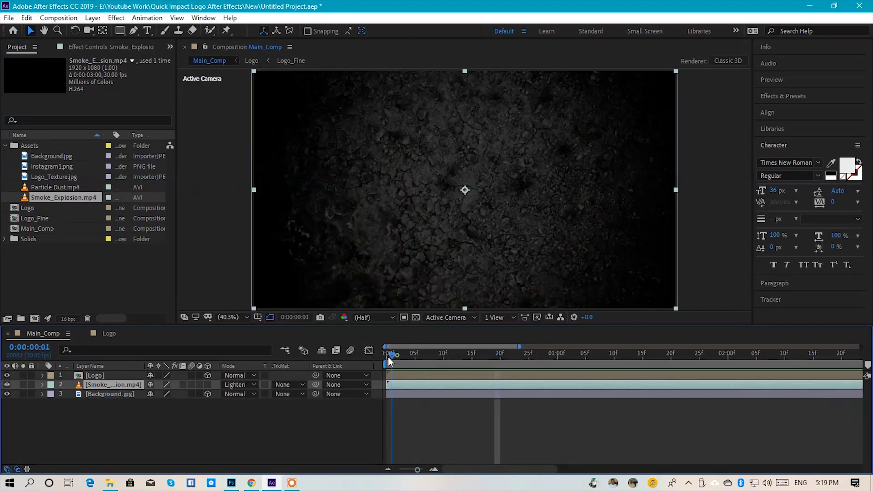
left_click_drag(416, 364, 471, 385)
left_click_drag(417, 384, 493, 394)
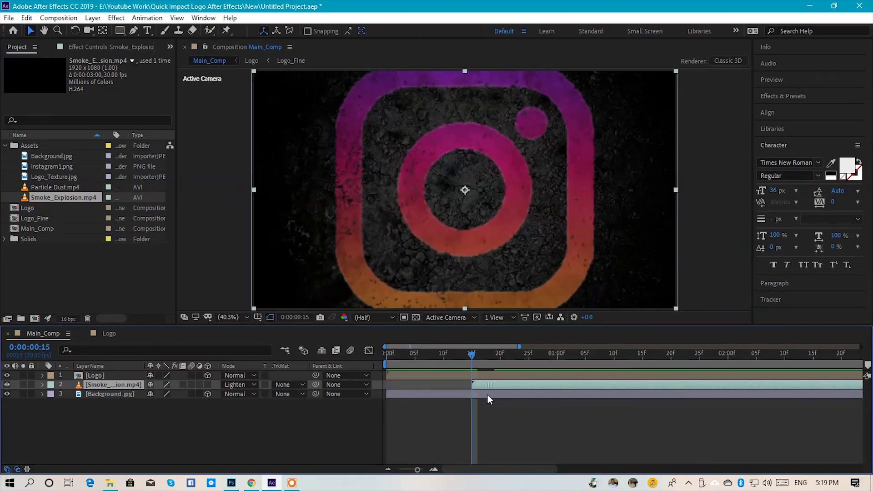
key("space")
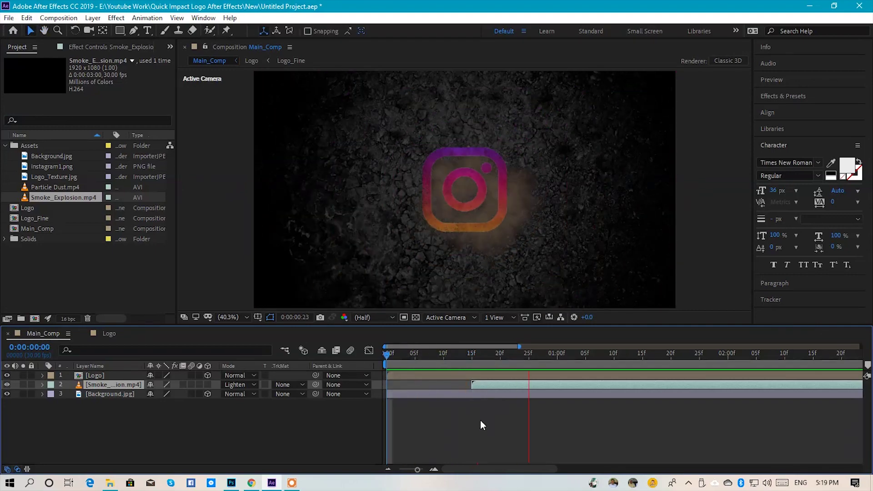
key("space")
left_click_drag(433, 366, 442, 365)
left_click_drag(508, 385, 457, 380)
key("space")
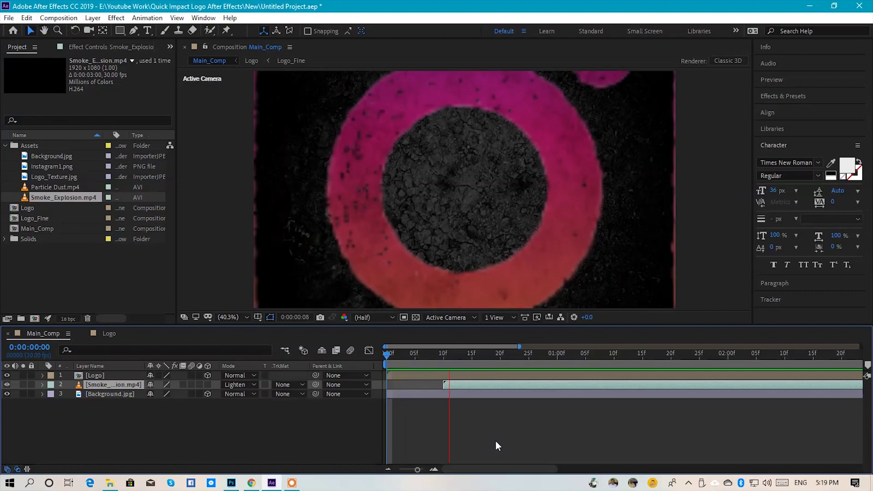
key("space")
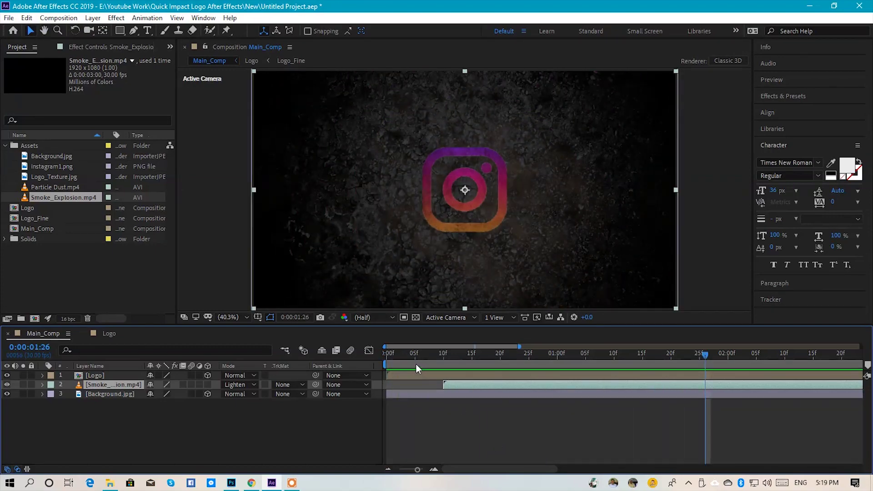
key("space")
key("space")
Step: Place Particle Dust.mp4 at the top of the comp and apply Levels to it
left_click(40, 186)
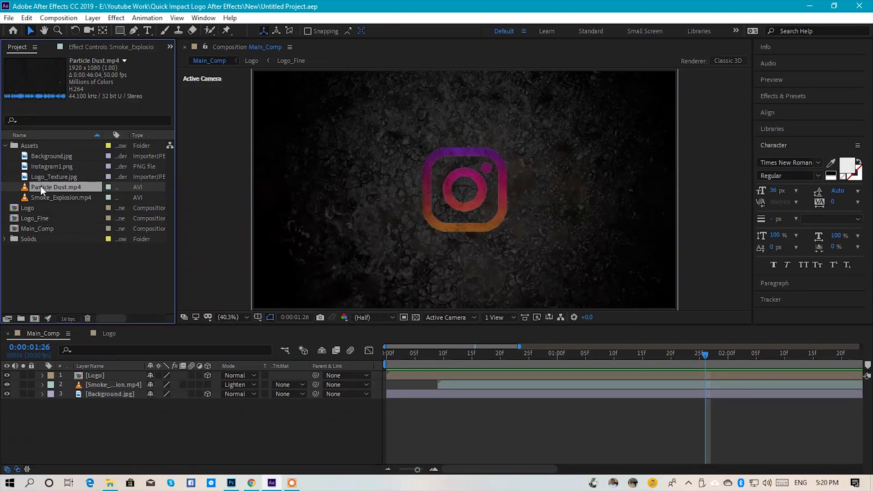
left_click_drag(81, 126, 108, 373)
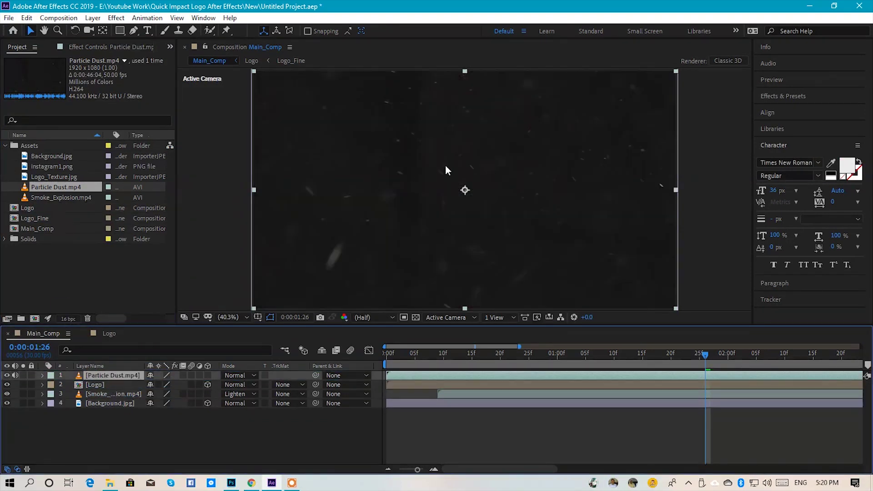
key("ctrl+space")
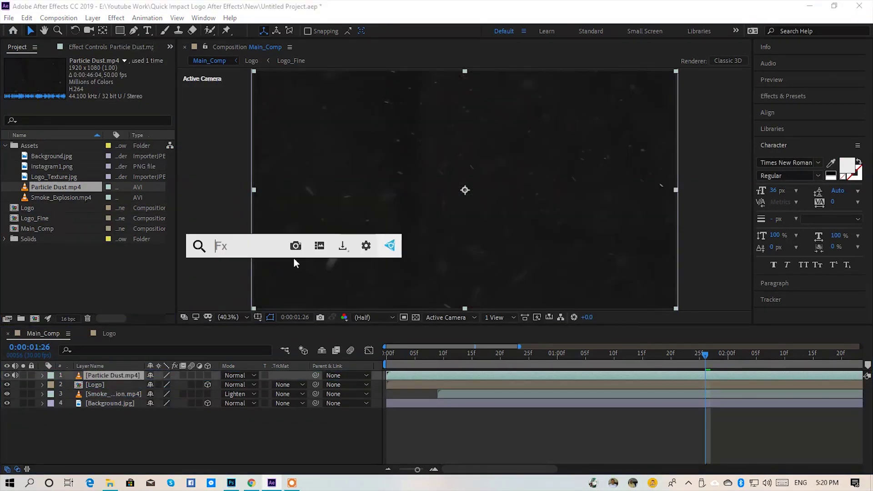
type("level")
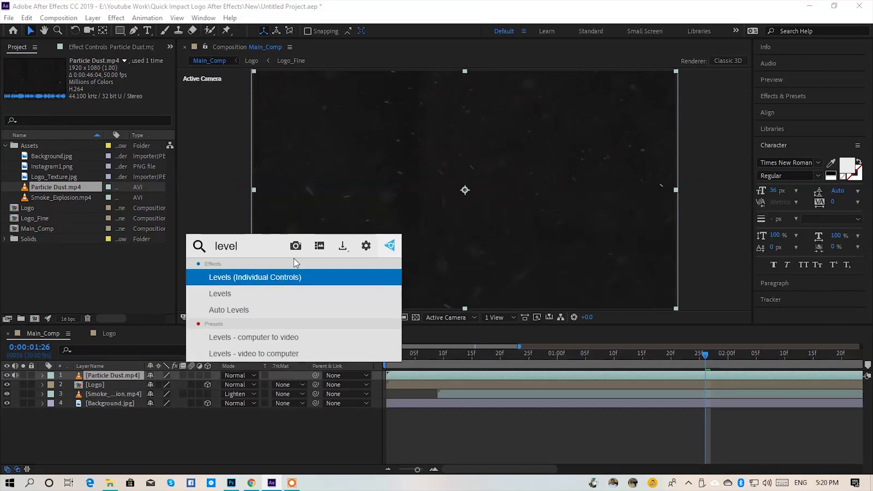
key("Down")
key("Return")
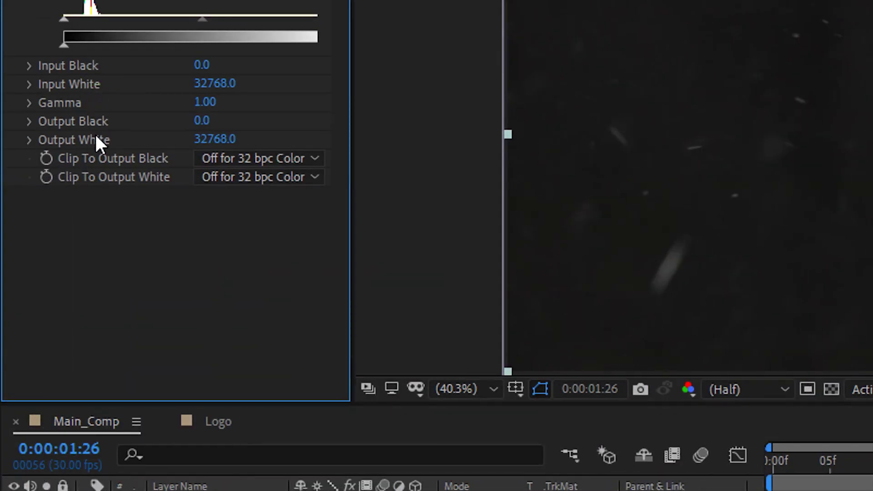
Step: Raise the Levels Input Black to about 2500 and blend the dust layer in Screen mode
left_click_drag(32, 132, 35, 132)
left_click_drag(70, 97, 87, 106)
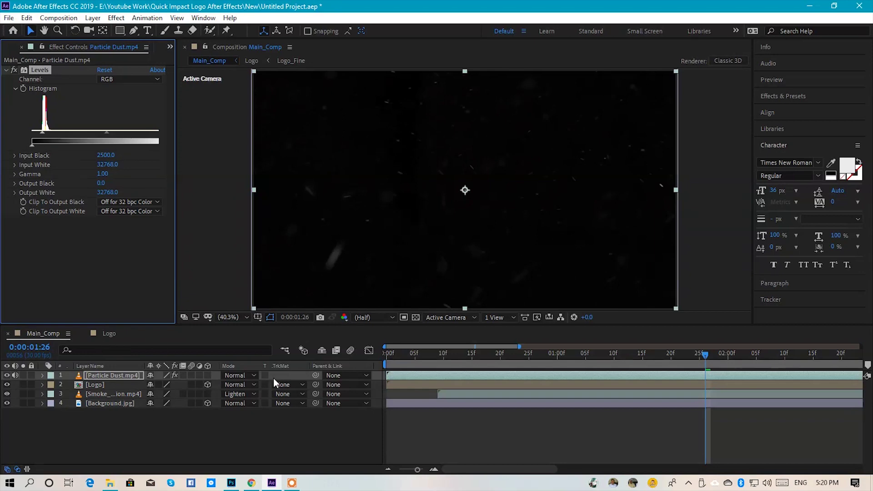
left_click(242, 375)
left_click(287, 195)
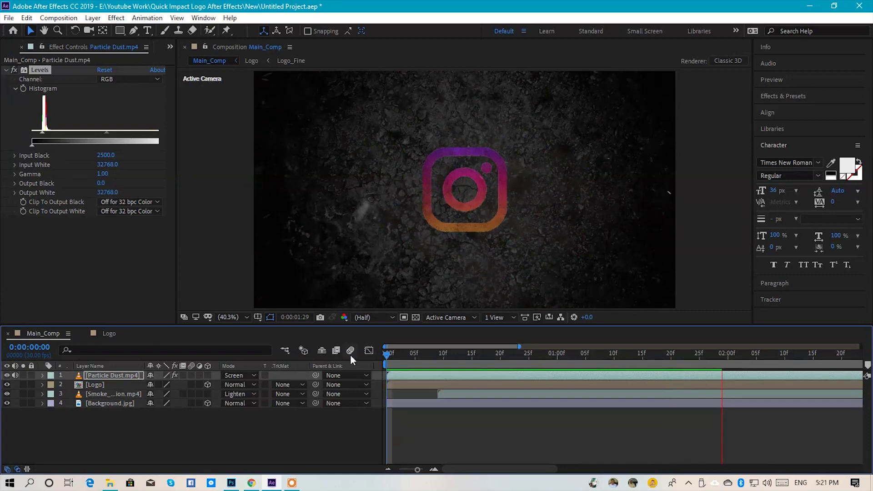
Step: Make the dust and smoke layers 3D and add a new Camera 1 with default settings
left_click_drag(207, 375, 207, 394)
right_click(217, 430)
mouse_move(246, 311)
left_click(374, 362)
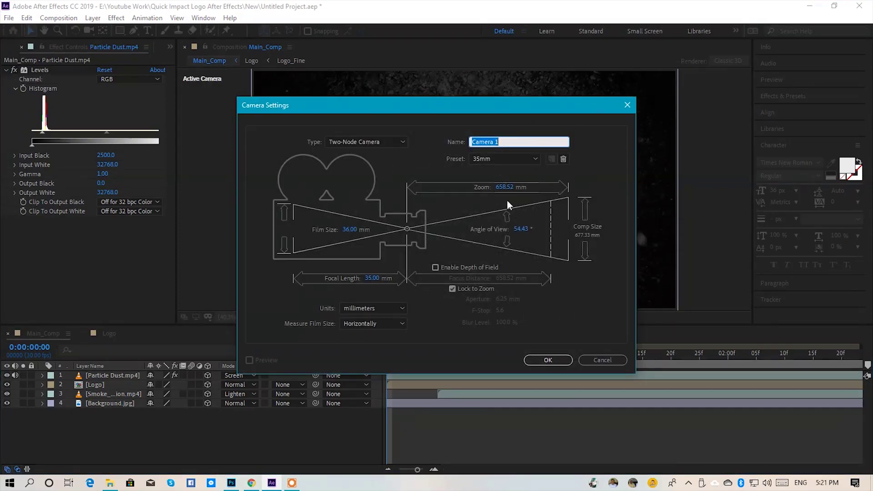
left_click(537, 362)
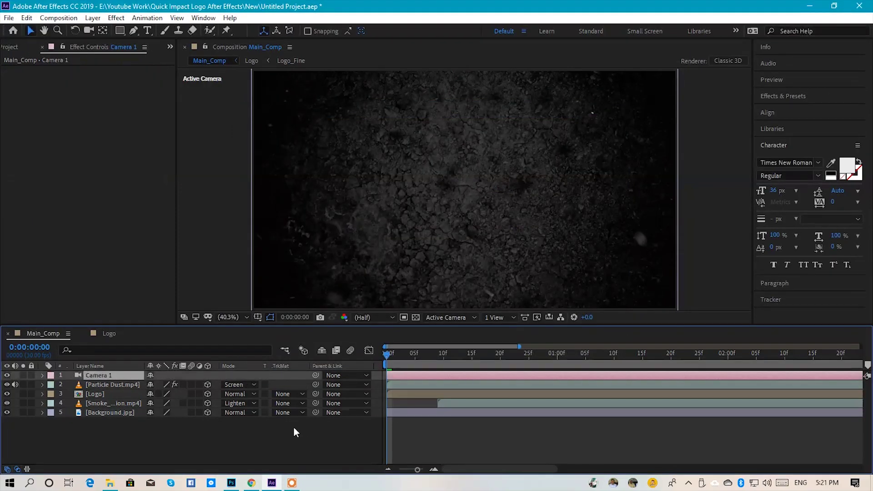
Step: Keyframe Camera 1's Position, moving Z from -1866.7 at 0s to -1940.7 at 5s
key("p")
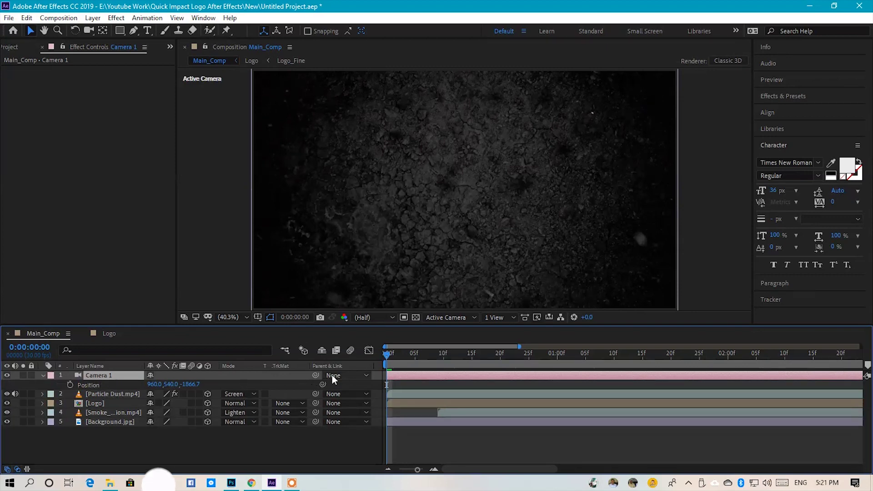
left_click(70, 385)
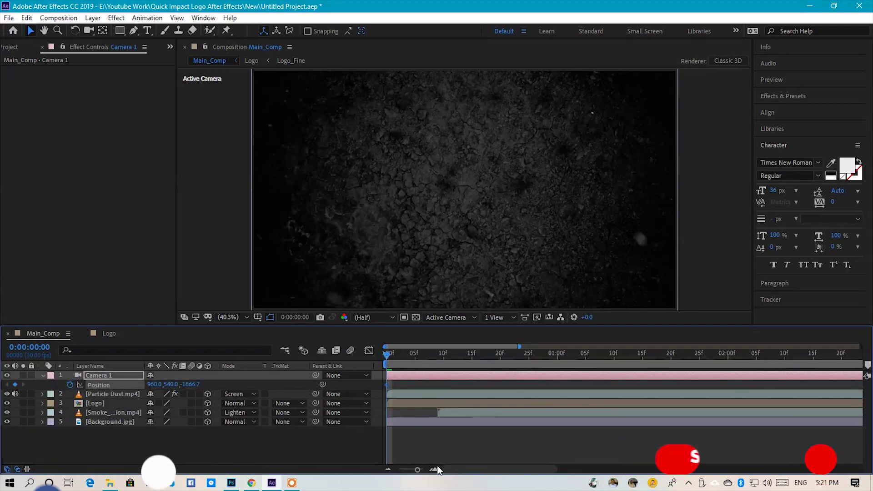
key("minus")
left_click(735, 355)
left_click(697, 354)
left_click_drag(190, 384, 144, 397)
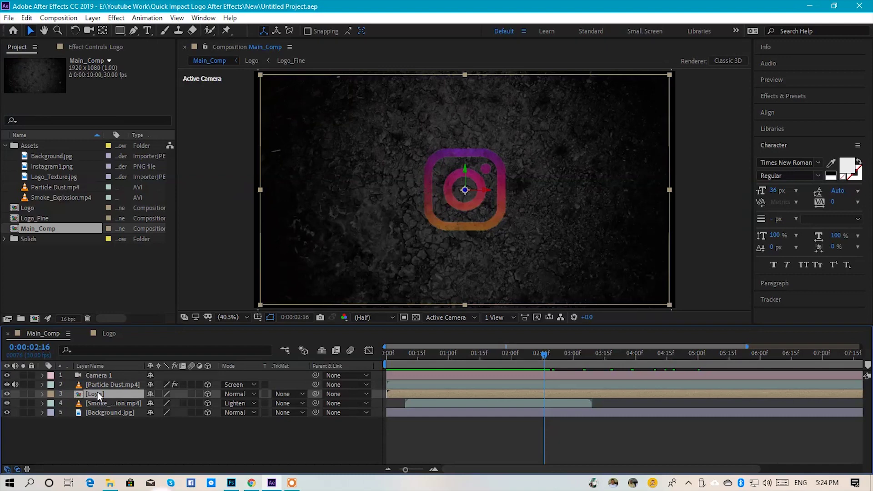
Step: Duplicate the Logo layer and rename the lower copy Logo_Shadow
key("ctrl+d")
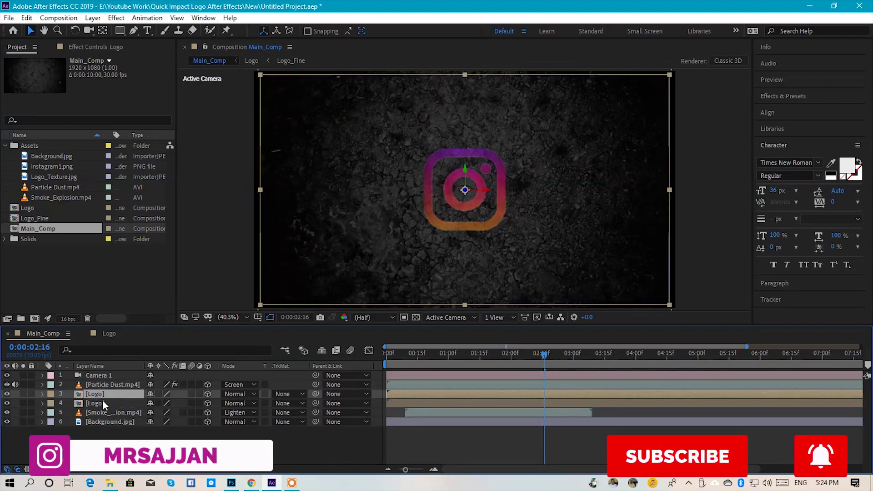
left_click(103, 402)
key("Return")
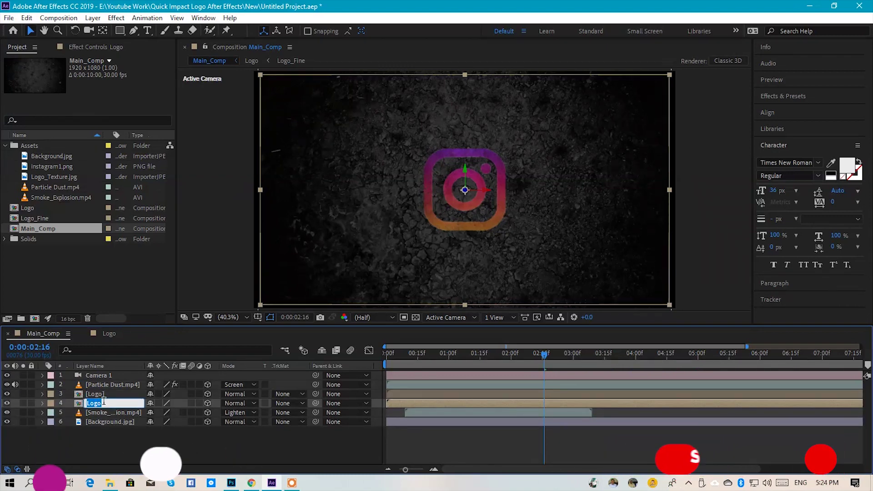
type("Logo_Shadow")
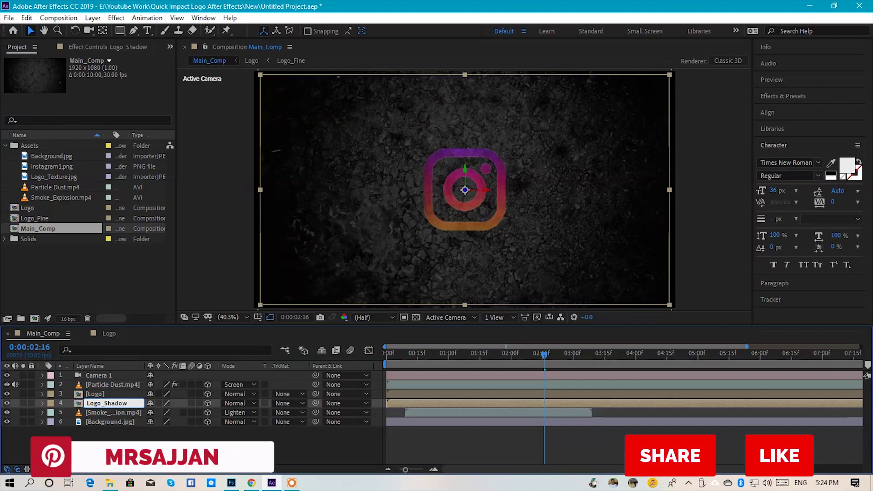
key("Return")
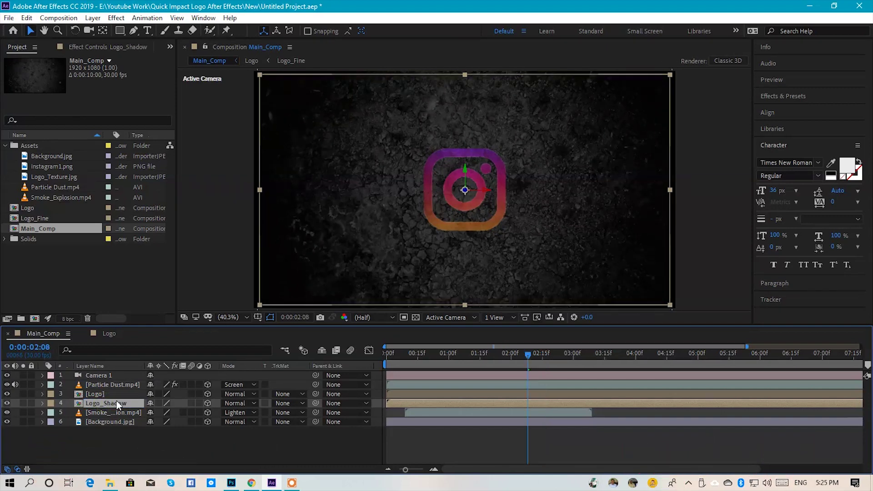
key("ctrl+space")
Step: Apply a Fill effect to Logo_Shadow with its colour set to black (000000)
type("fill")
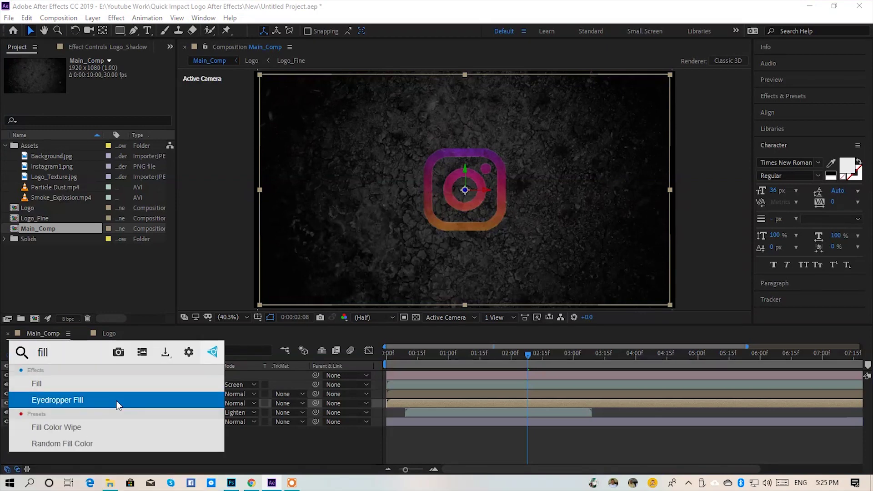
key("Up")
key("Return")
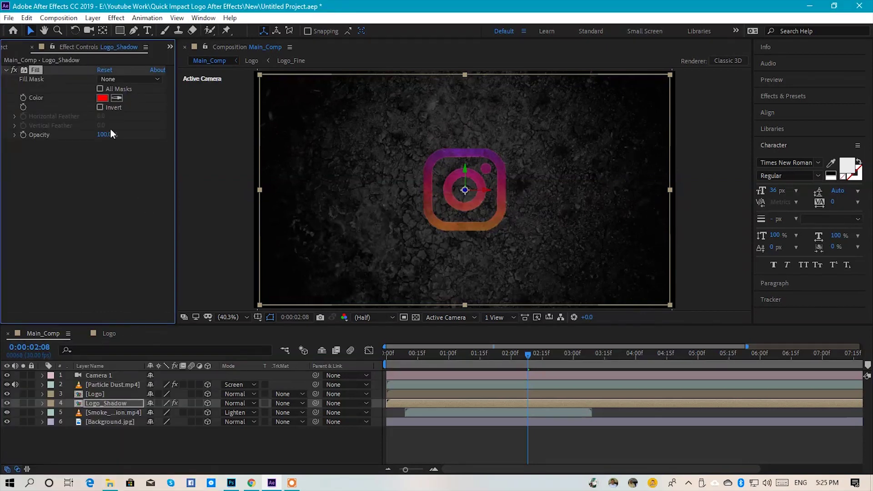
left_click(105, 100)
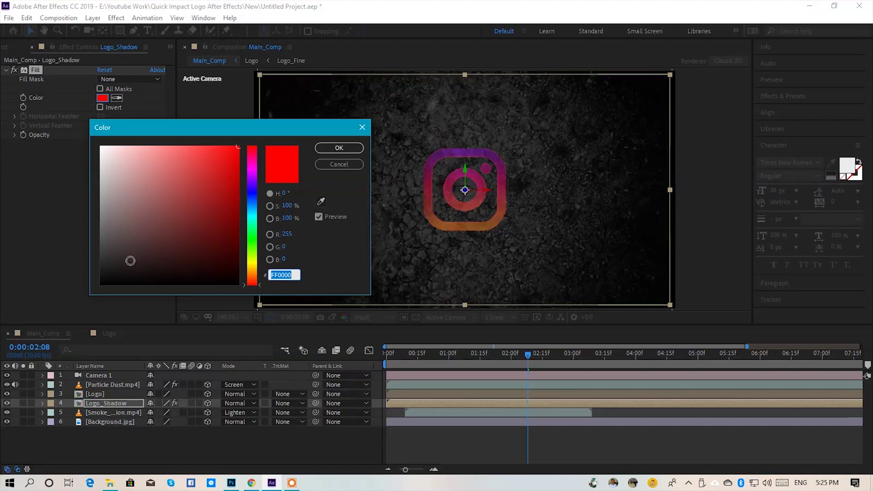
type("000000")
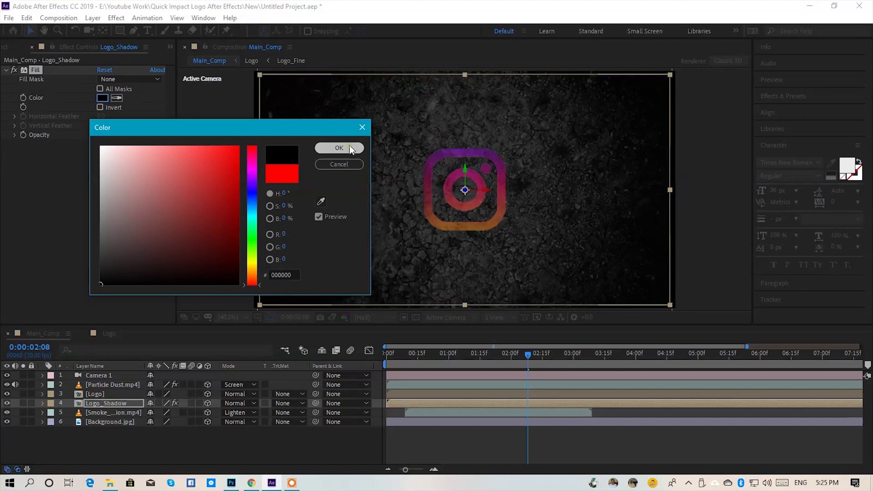
left_click(349, 148)
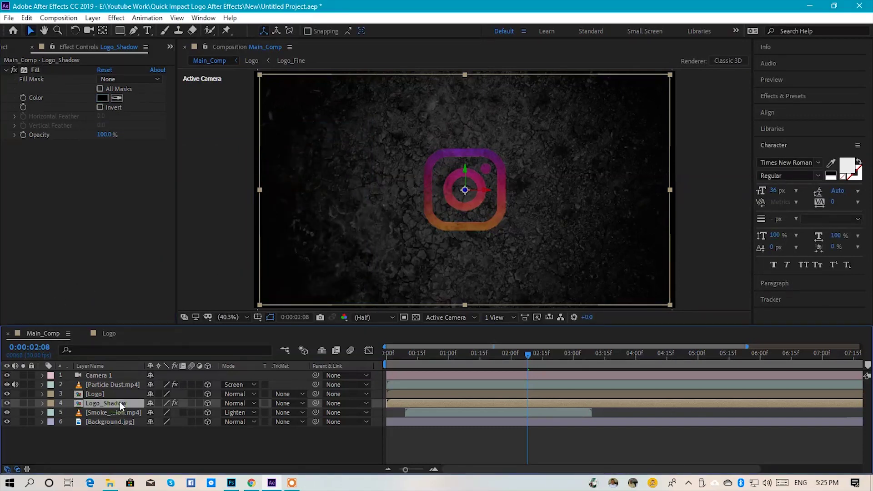
key("ctrl+space")
Step: Add CC Radial Fast Blur to Logo_Shadow with an Amount of 80
type("cc radia")
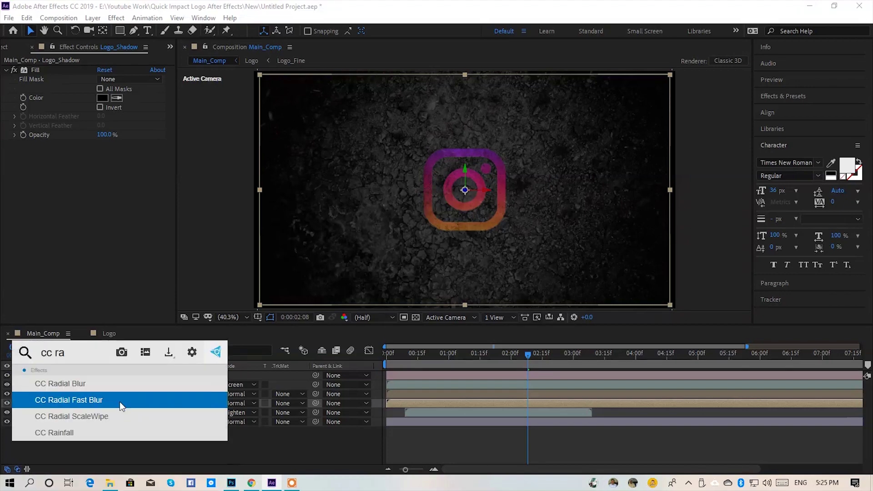
left_click(120, 402)
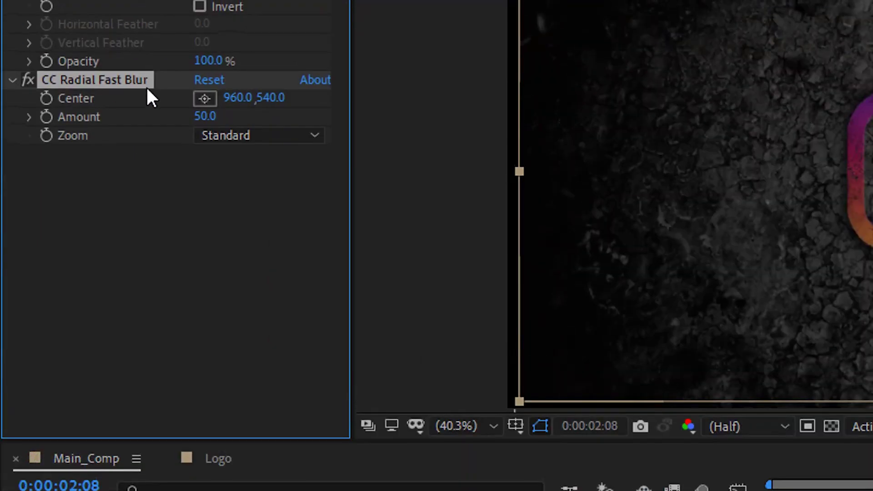
left_click(205, 116)
type("80")
key("Return")
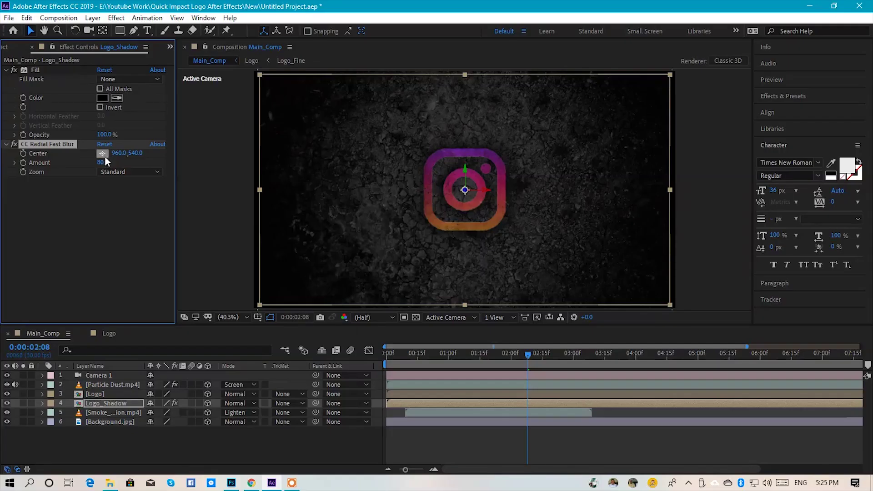
Step: Move the blur Center to the frame's top edge (960.9, -17.9) and preview from the start
left_click(104, 155)
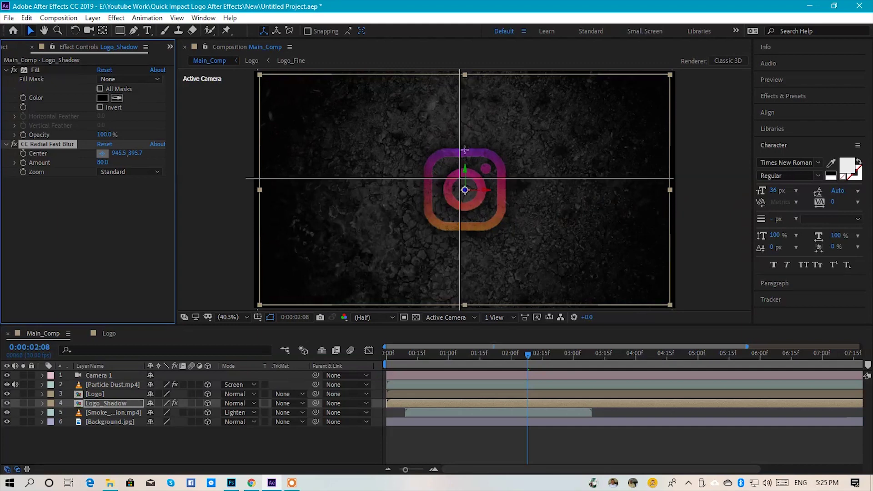
left_click(465, 70)
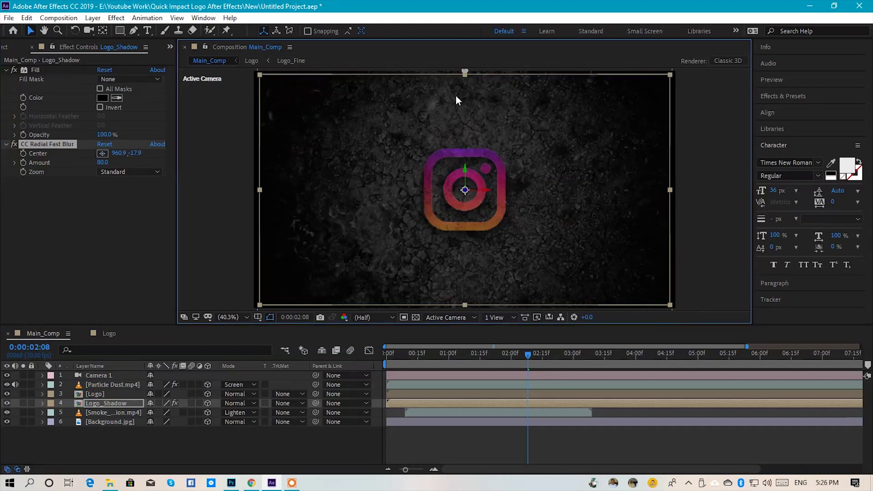
left_click(359, 356)
key("Home")
key("space")
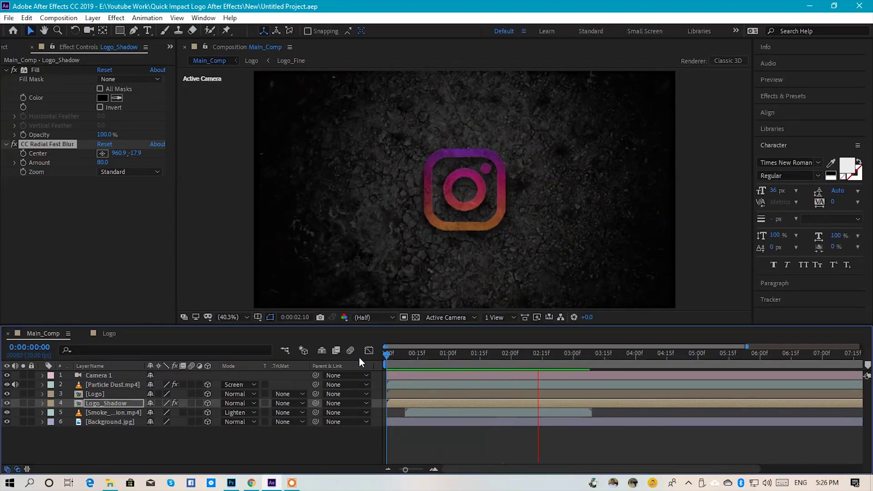
Step: Pre-compose all six Main_Comp layers into a Quick_logo_Animation composition
left_click_drag(207, 445, 97, 377)
right_click(97, 378)
left_click(128, 333)
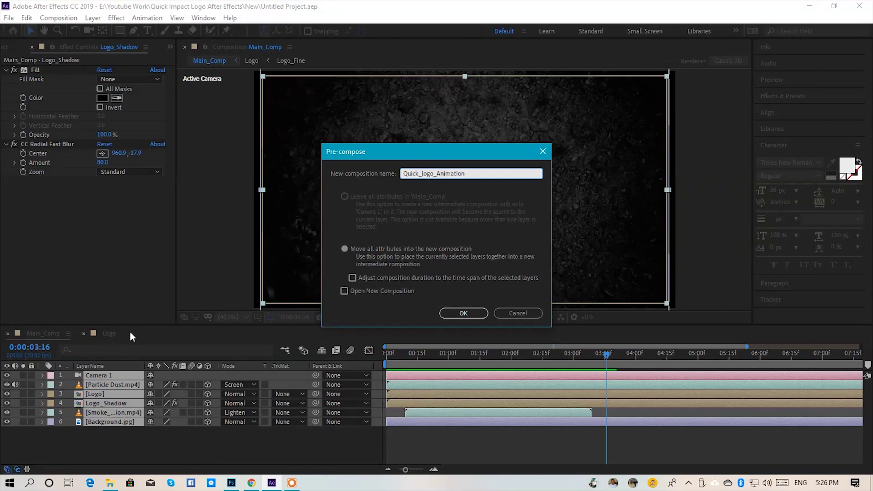
left_click(450, 312)
key("s")
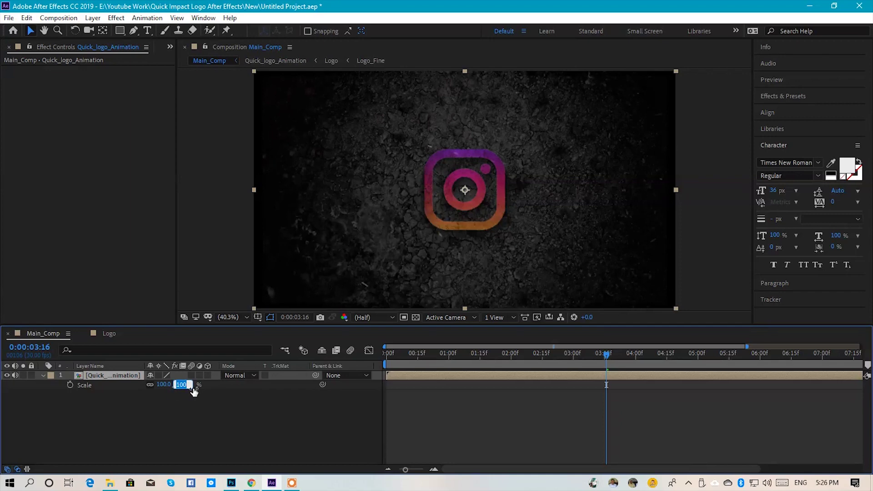
Step: Set Quick_logo_Animation's Scale to 105% and preview the result from the start
key("Return")
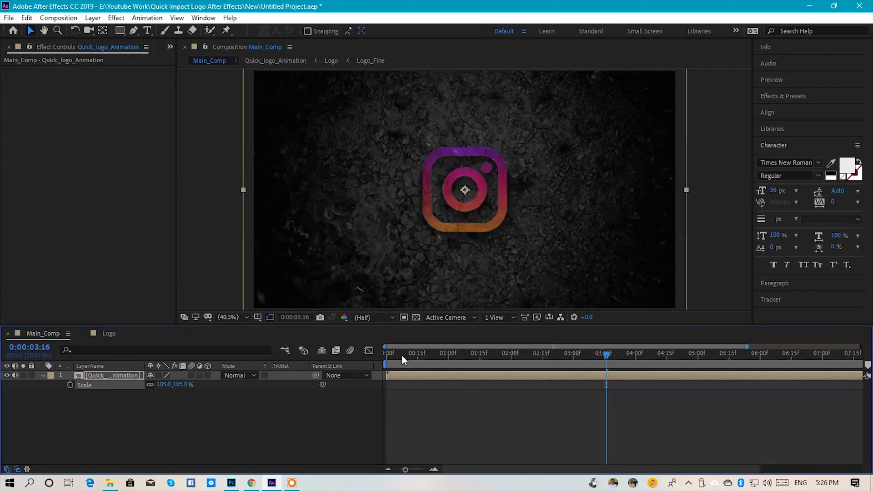
key("Home")
key("space")
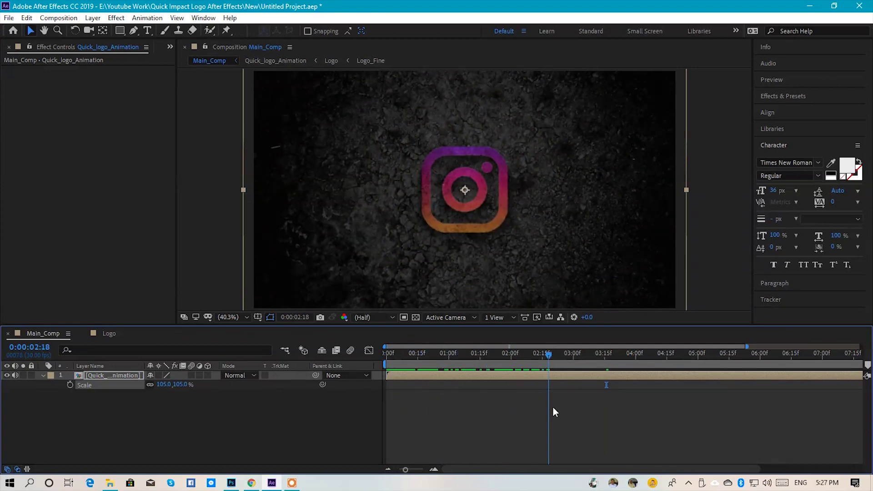
left_click(635, 410)
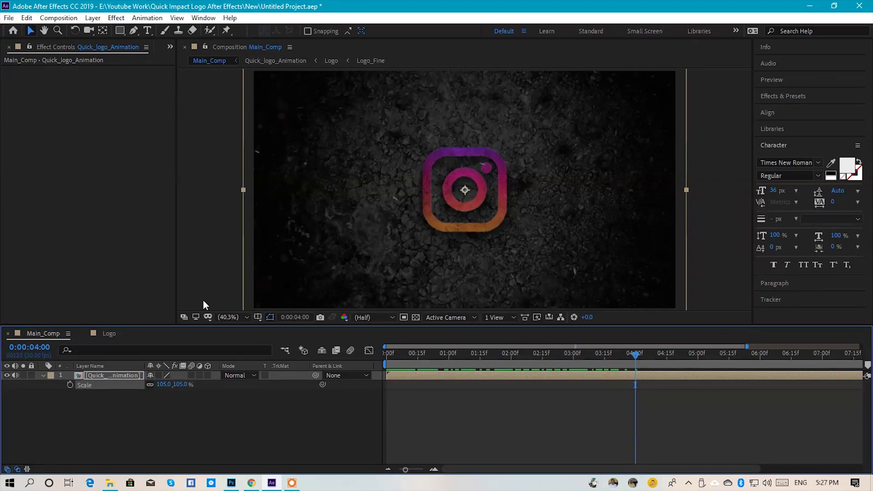
left_click(43, 375)
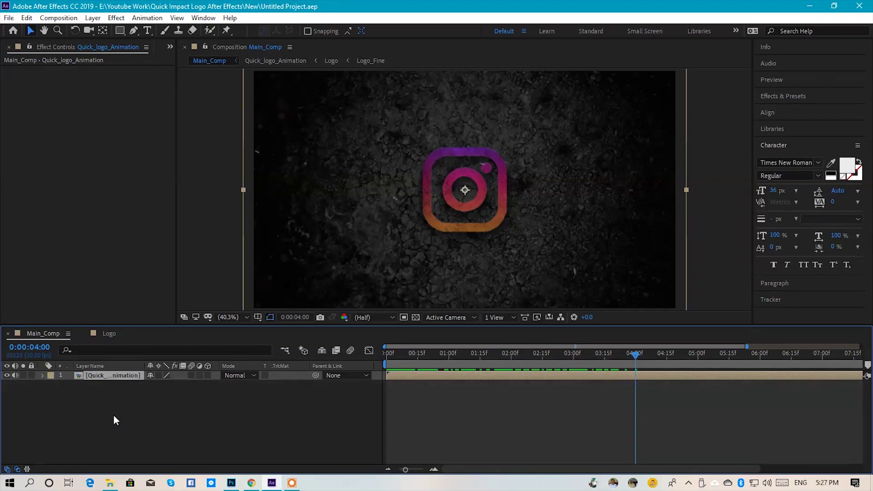
Step: Apply the Wiggle - position preset to the Quick_logo_Animation layer
key("ctrl+space")
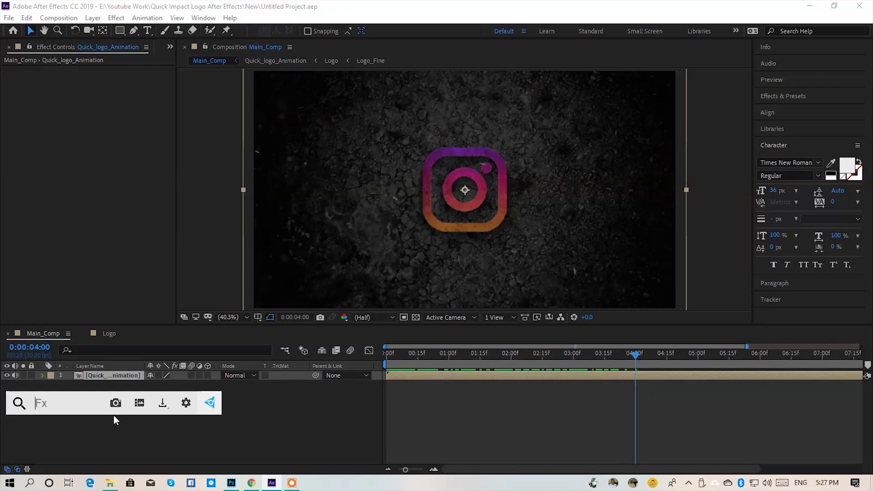
type("wiggl")
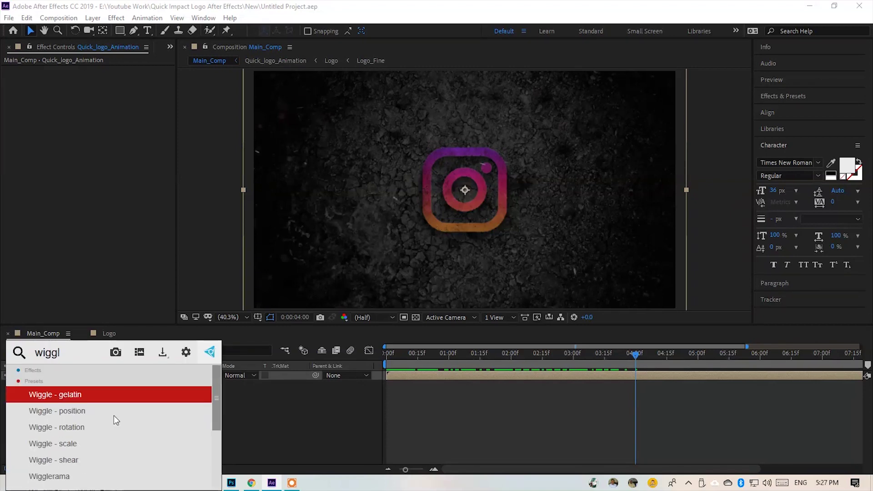
key("Down")
key("Down")
key("Up")
key("Return")
Step: Keyframe Wiggle Speed at 0, 1 and 0 on frames 18, 20 and 22
left_click_drag(448, 372, 443, 353)
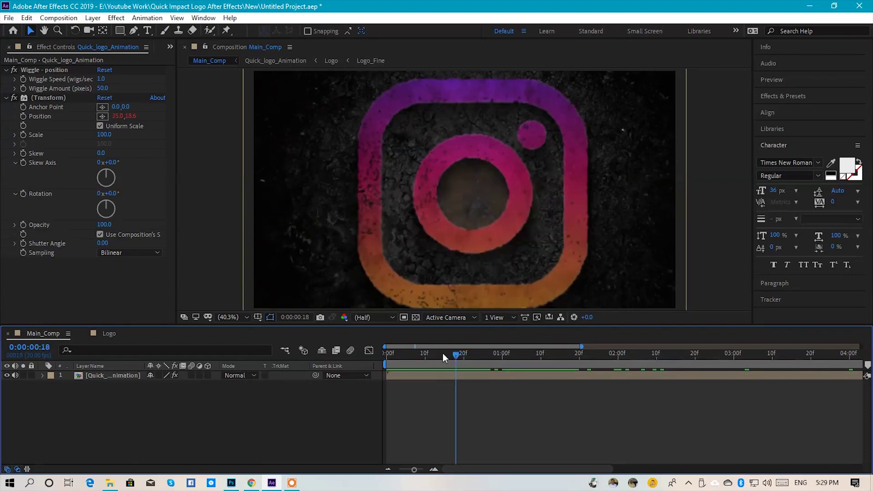
left_click(23, 81)
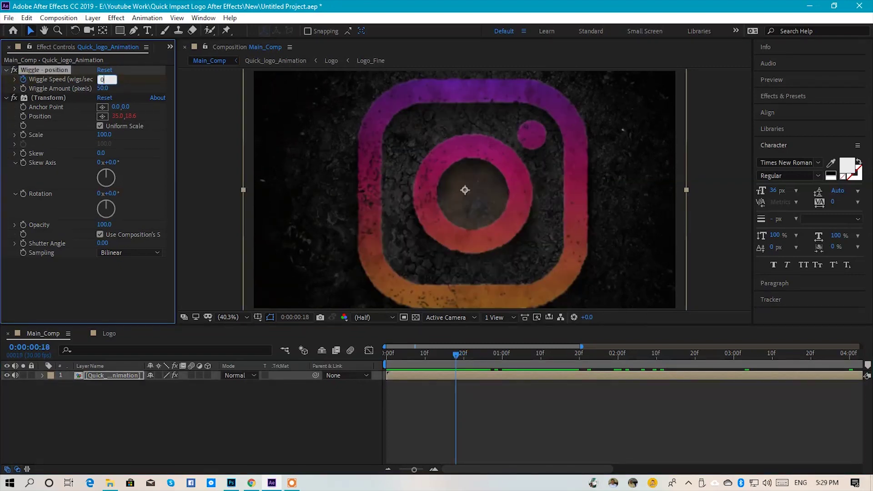
type("0")
key("Return")
left_click(463, 354)
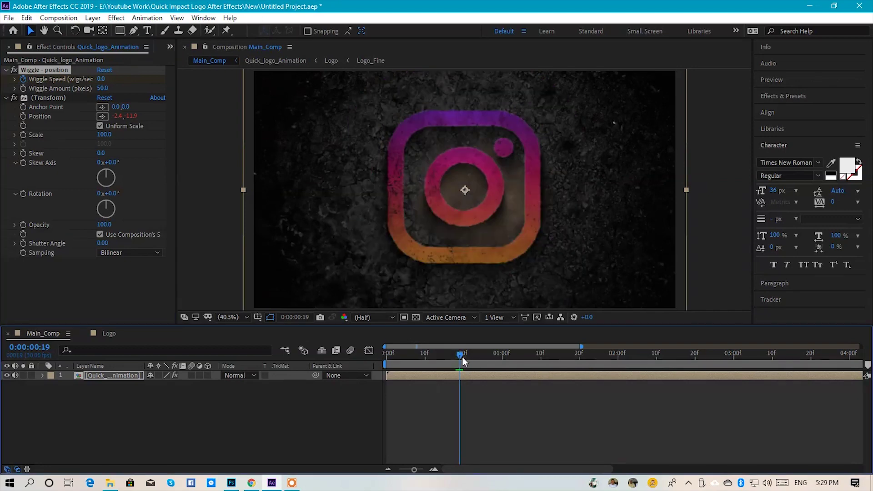
left_click(101, 79)
type("1")
key("Return")
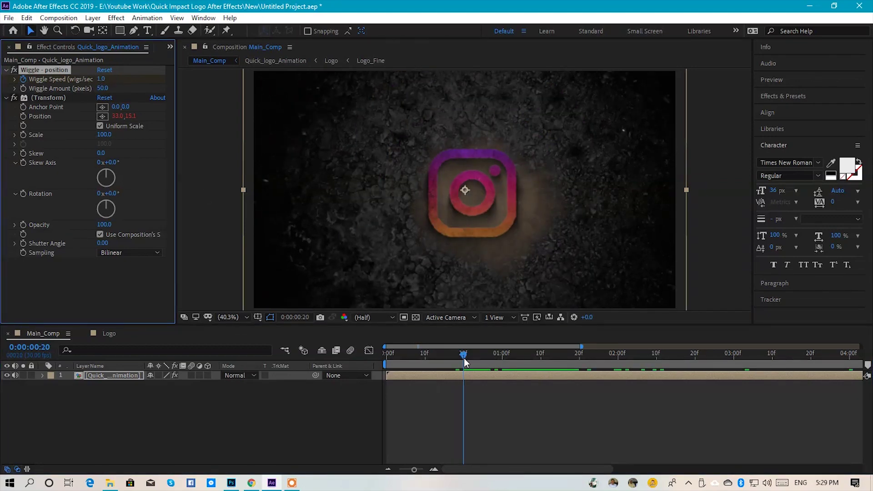
left_click(471, 359)
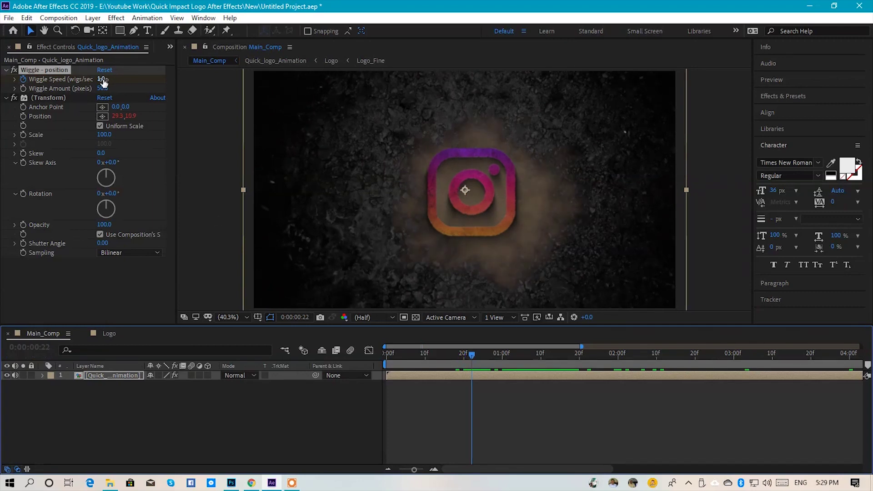
type("0")
key("Return")
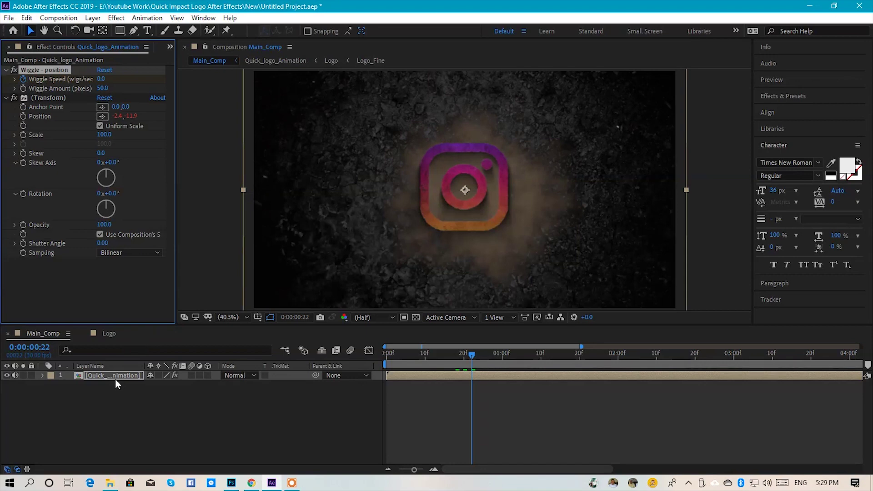
key("u")
mouse_move(453, 355)
left_mouse_down()
mouse_move(424, 361)
mouse_move(452, 360)
mouse_move(440, 351)
mouse_move(476, 364)
mouse_move(440, 363)
mouse_move(452, 361)
left_mouse_up()
key("space")
left_click(474, 395)
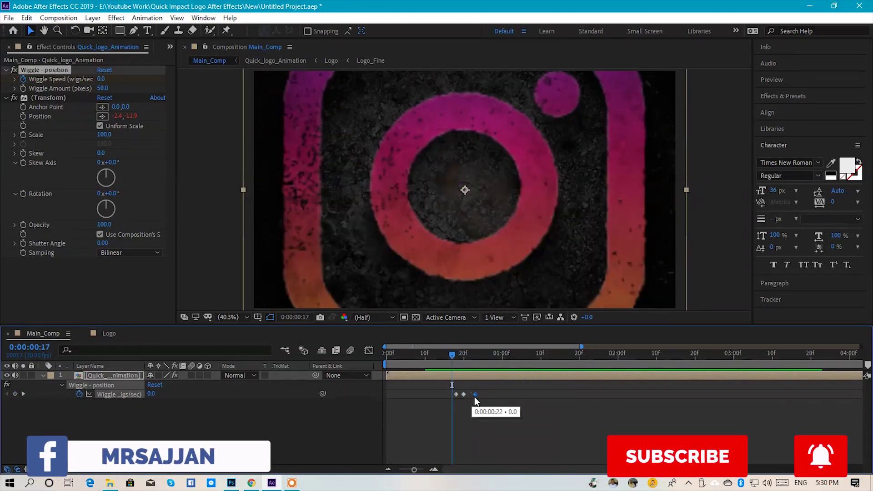
left_click(454, 394)
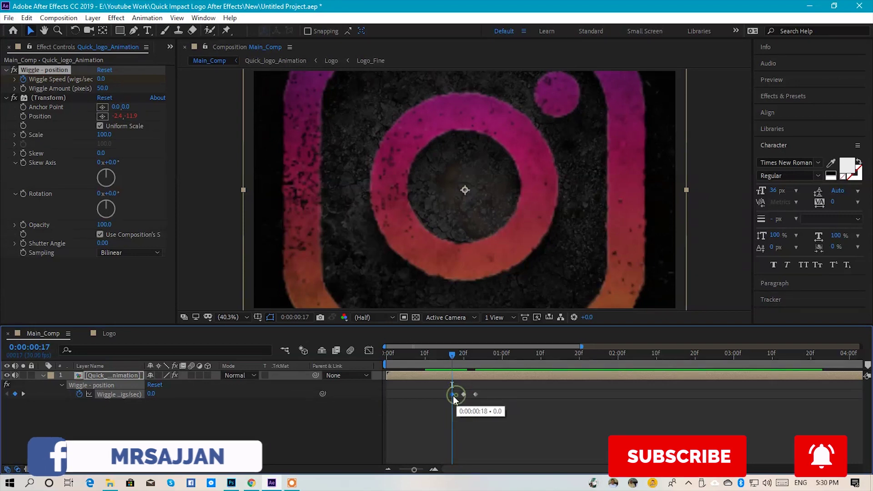
left_click_drag(451, 356, 447, 355)
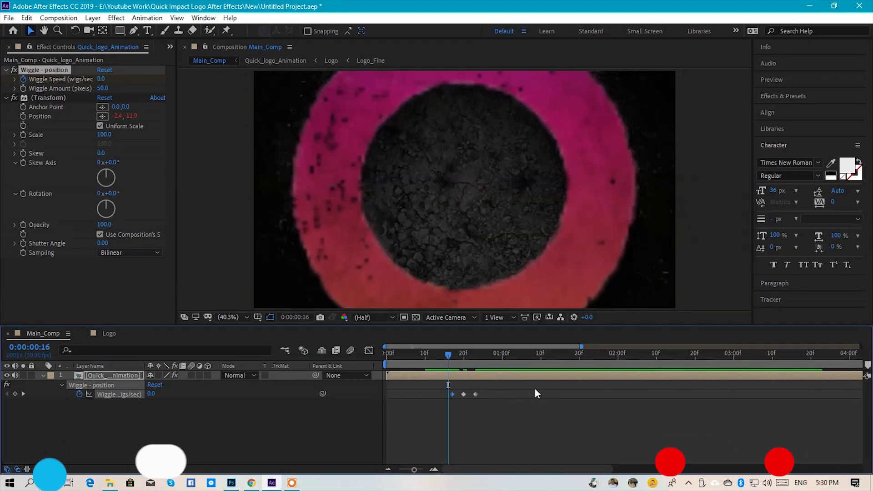
key("space")
left_click(402, 357)
key("space")
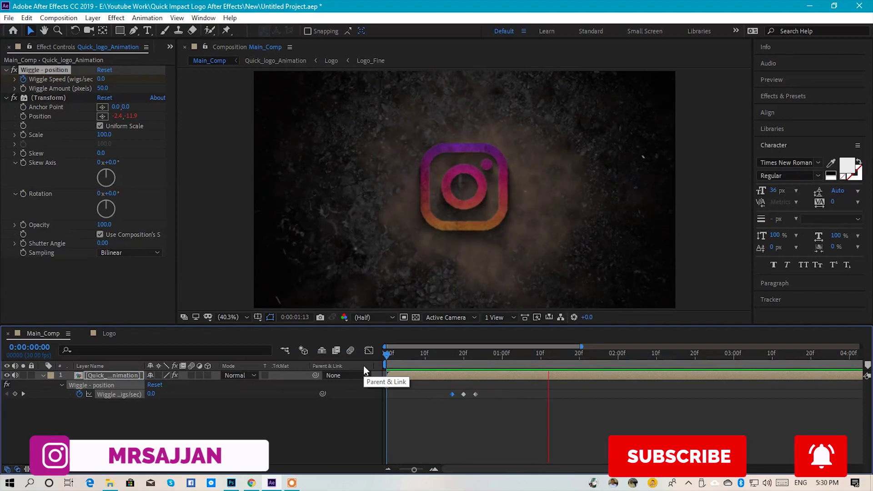
Step: End the Main_Comp work area at about 5 seconds and preview the shortened animation
key("space")
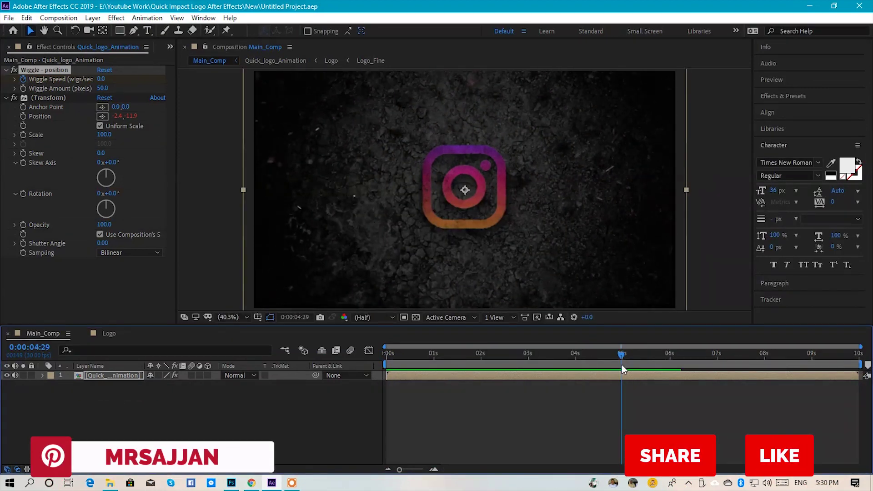
key("n")
key("space")
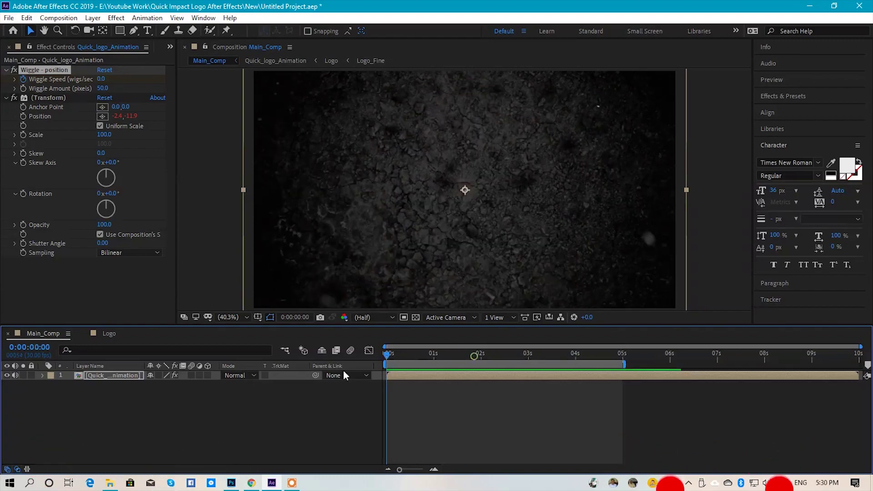